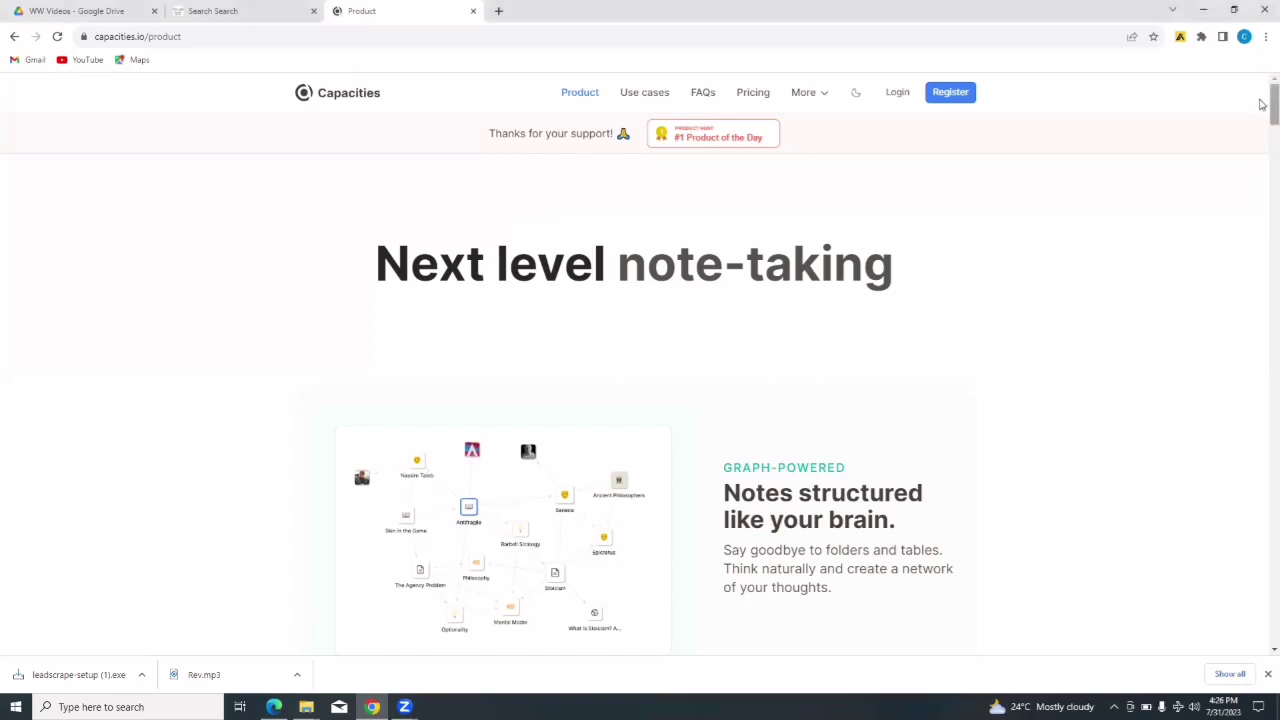
- Scroll the Product page through blocks, tagging, daily notes, databases and 'Link and reuse any content'
left_click_drag(1262, 104, 1262, 119)
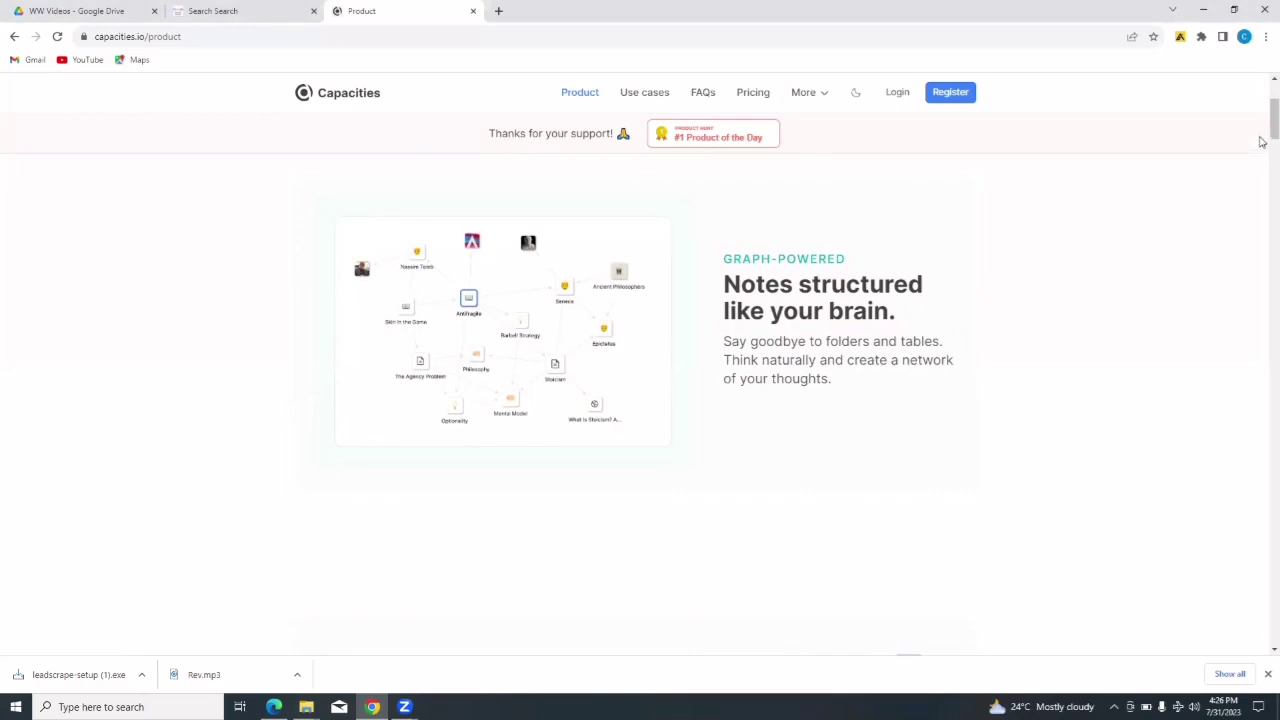
scroll(1262, 142, "down", 2)
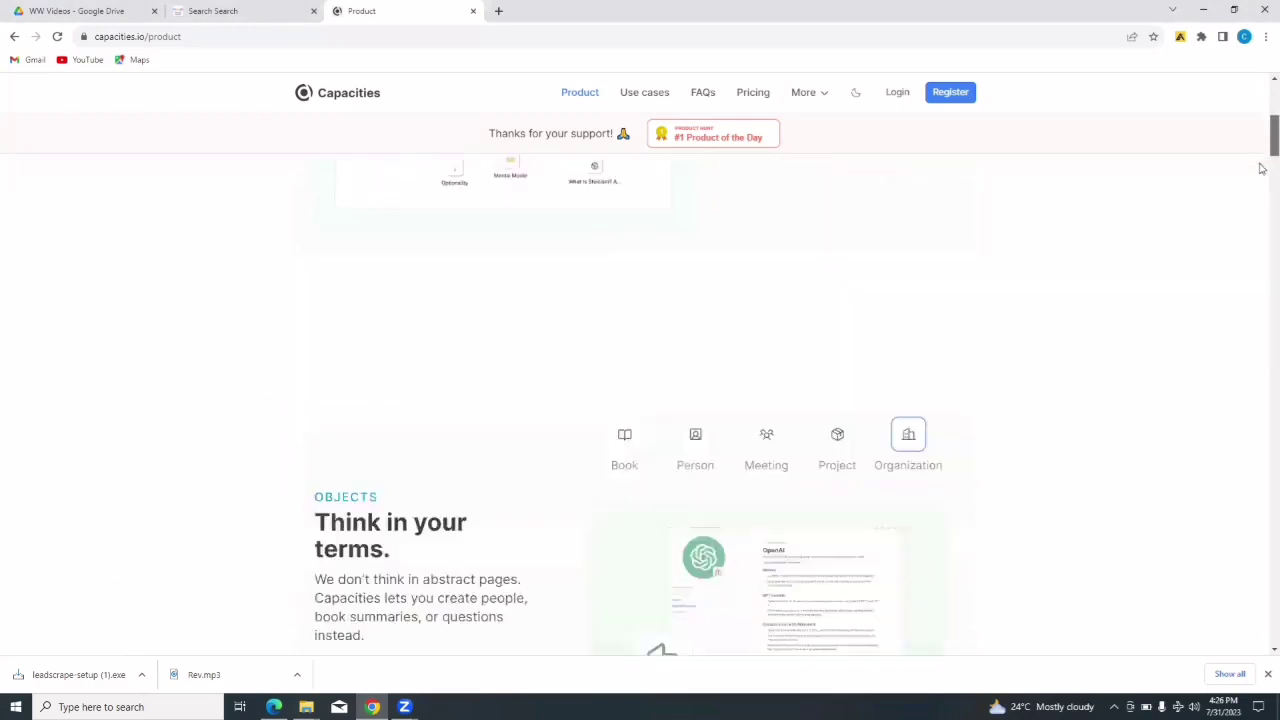
scroll(1262, 168, "down", 2)
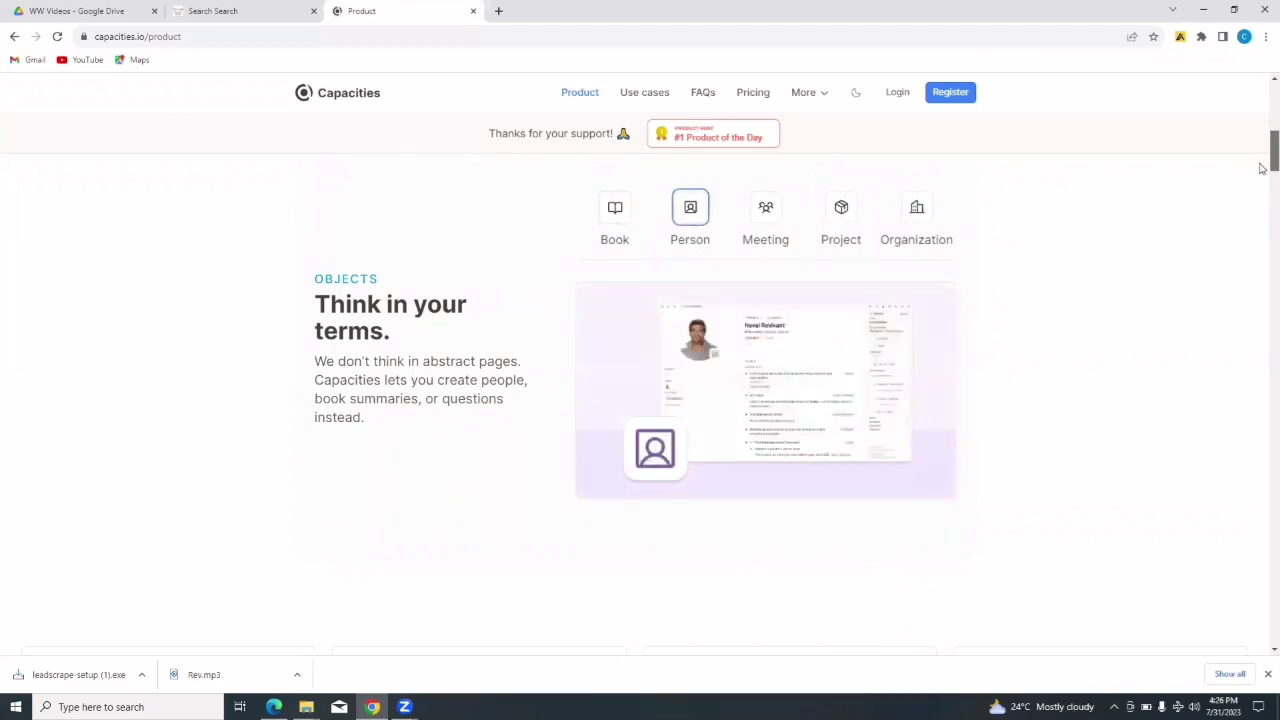
scroll(1262, 168, "down", 3)
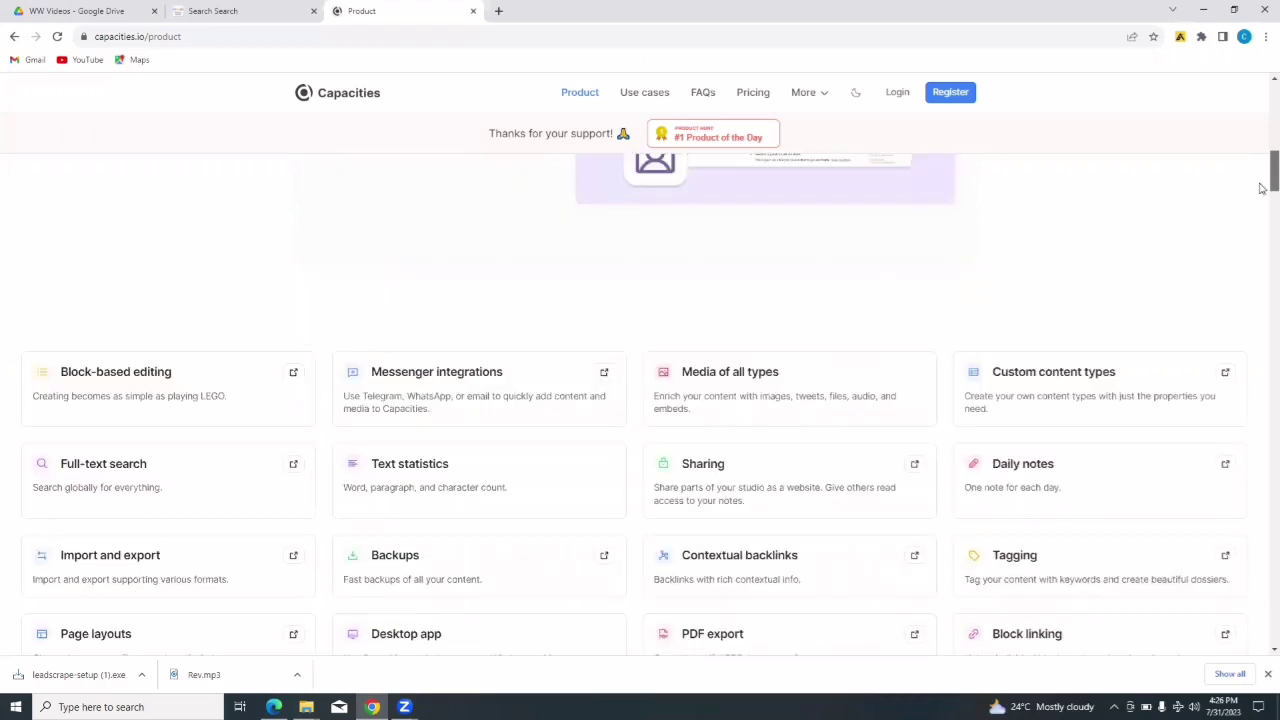
scroll(1263, 190, "down", 1)
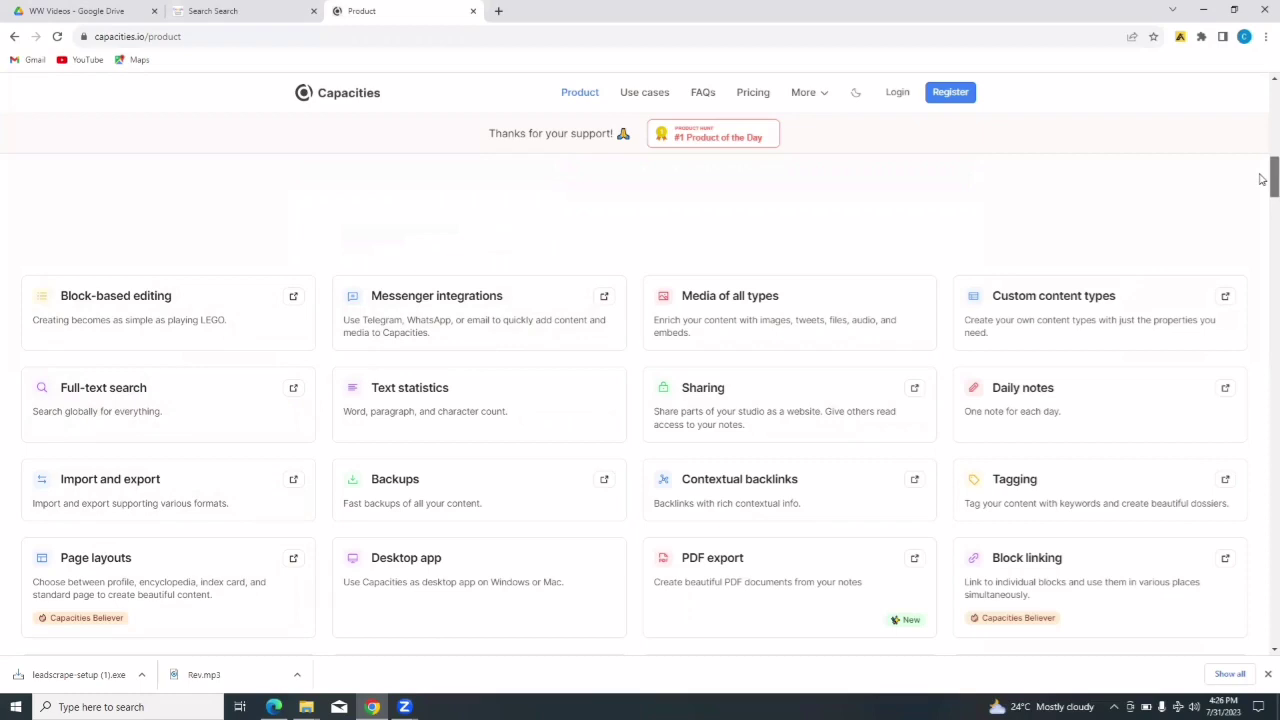
left_click_drag(1262, 178, 1265, 221)
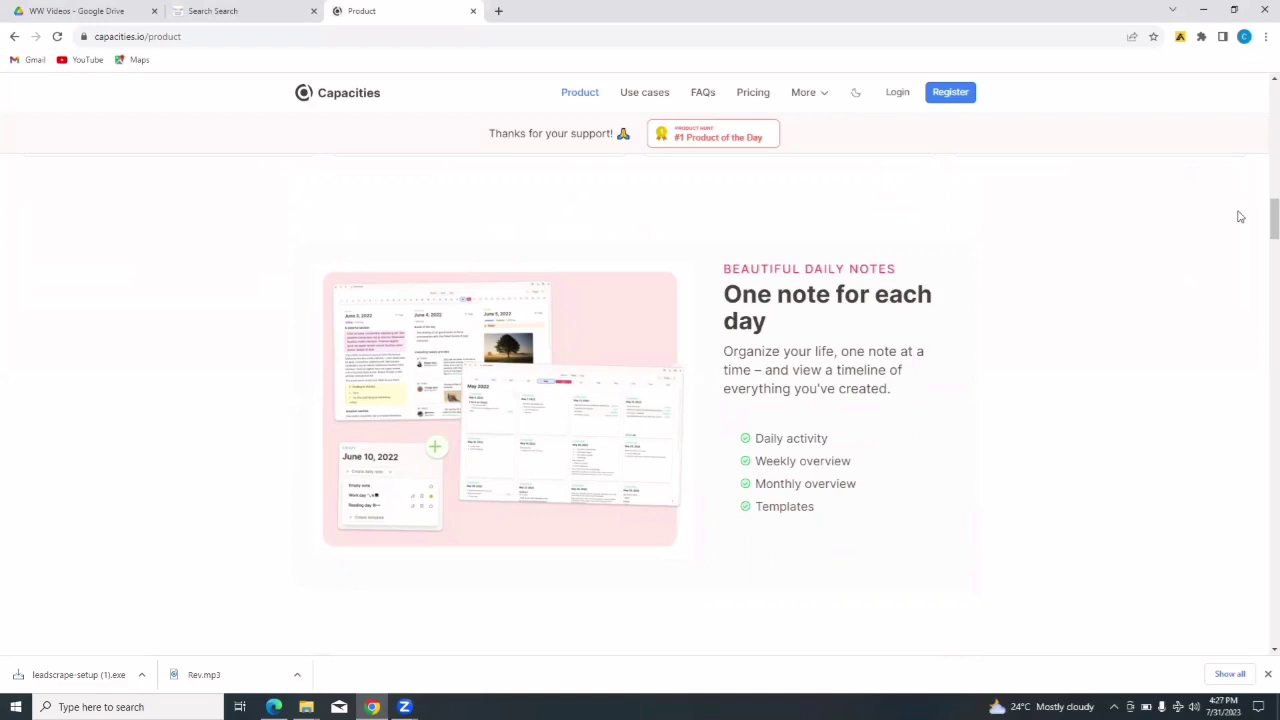
left_click_drag(1271, 216, 1271, 257)
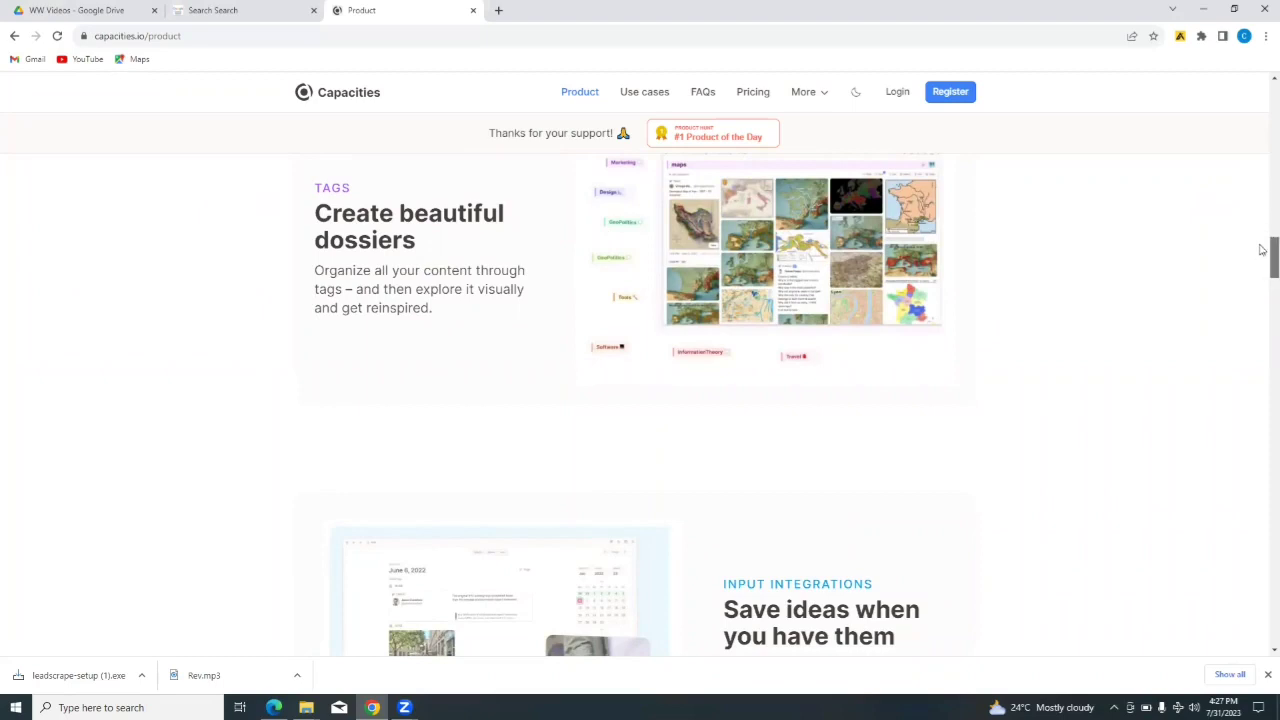
left_click_drag(1262, 249, 1262, 291)
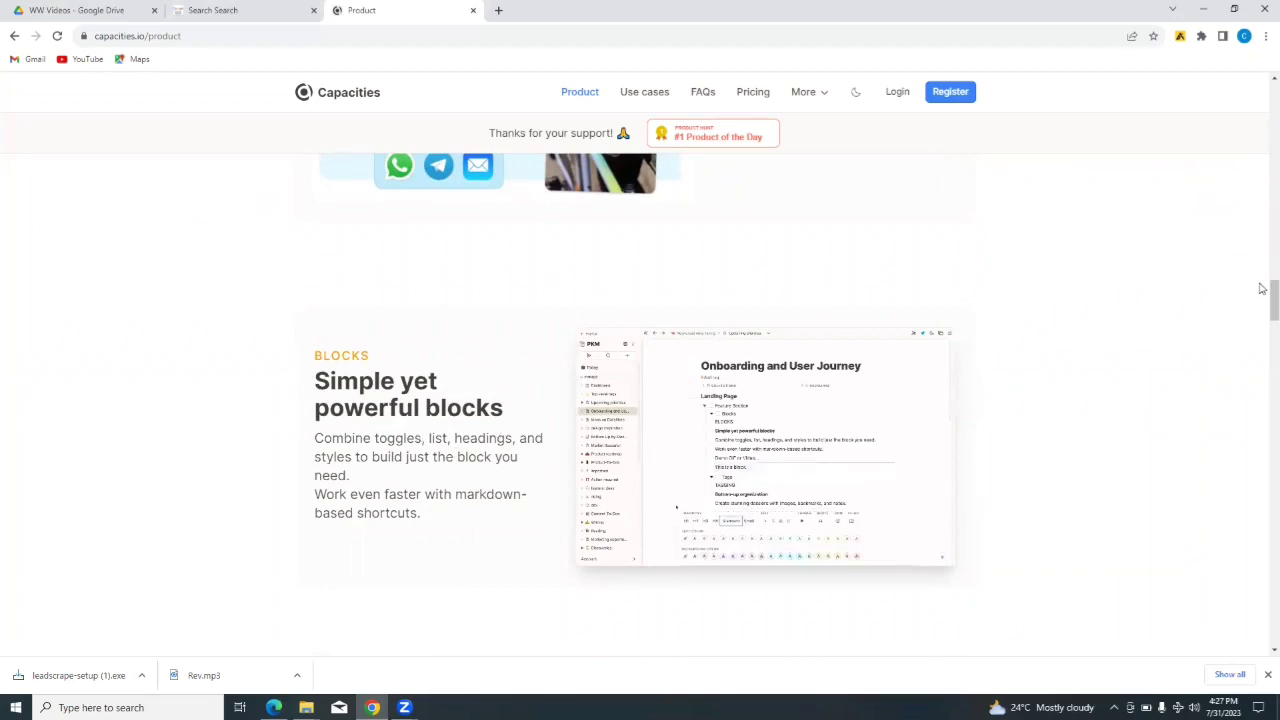
left_click_drag(1262, 291, 1260, 369)
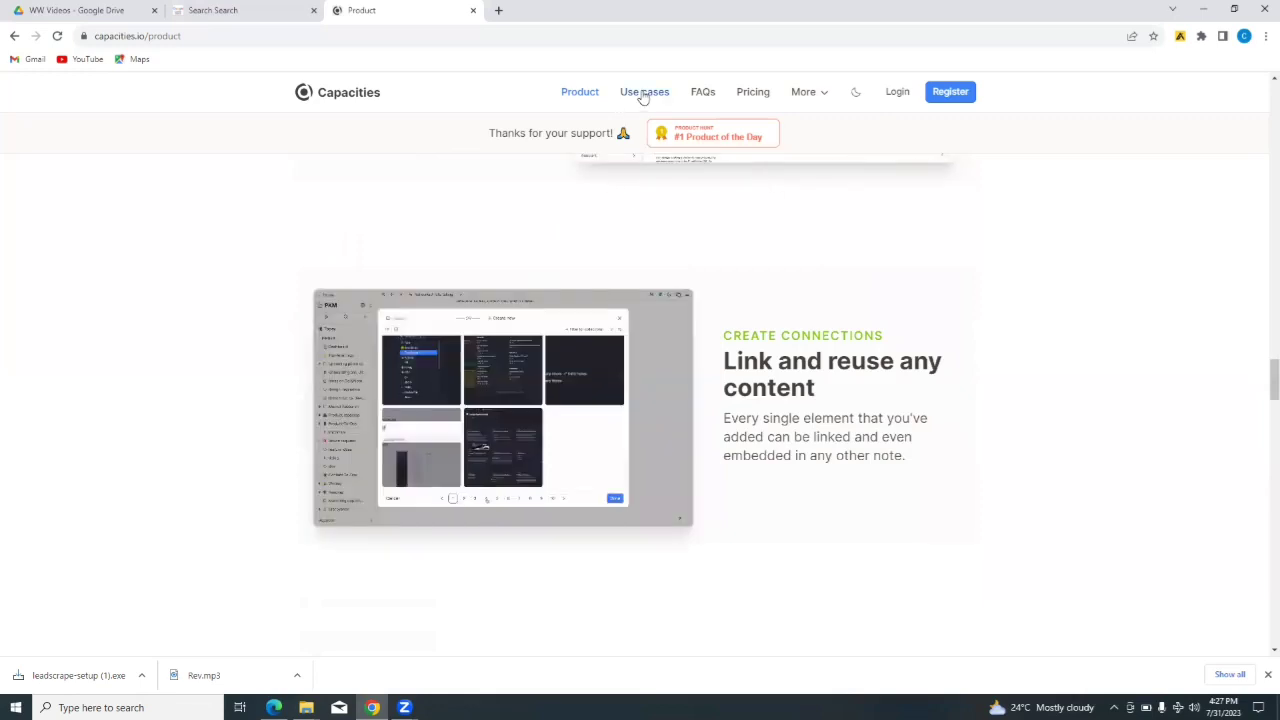
- Skim the community Use cases page, then open FAQs and reveal the 'More' menu links
left_click(644, 92)
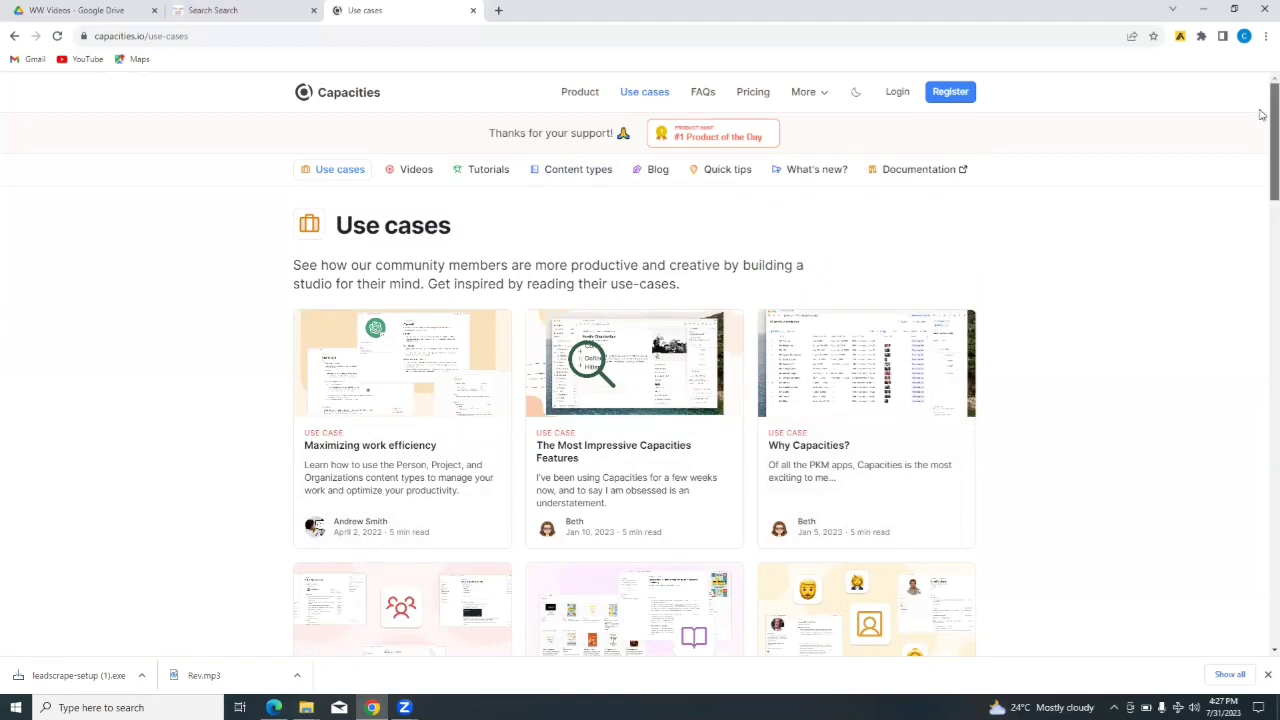
scroll(1261, 130, "down", 3)
scroll(1261, 181, "down", 2)
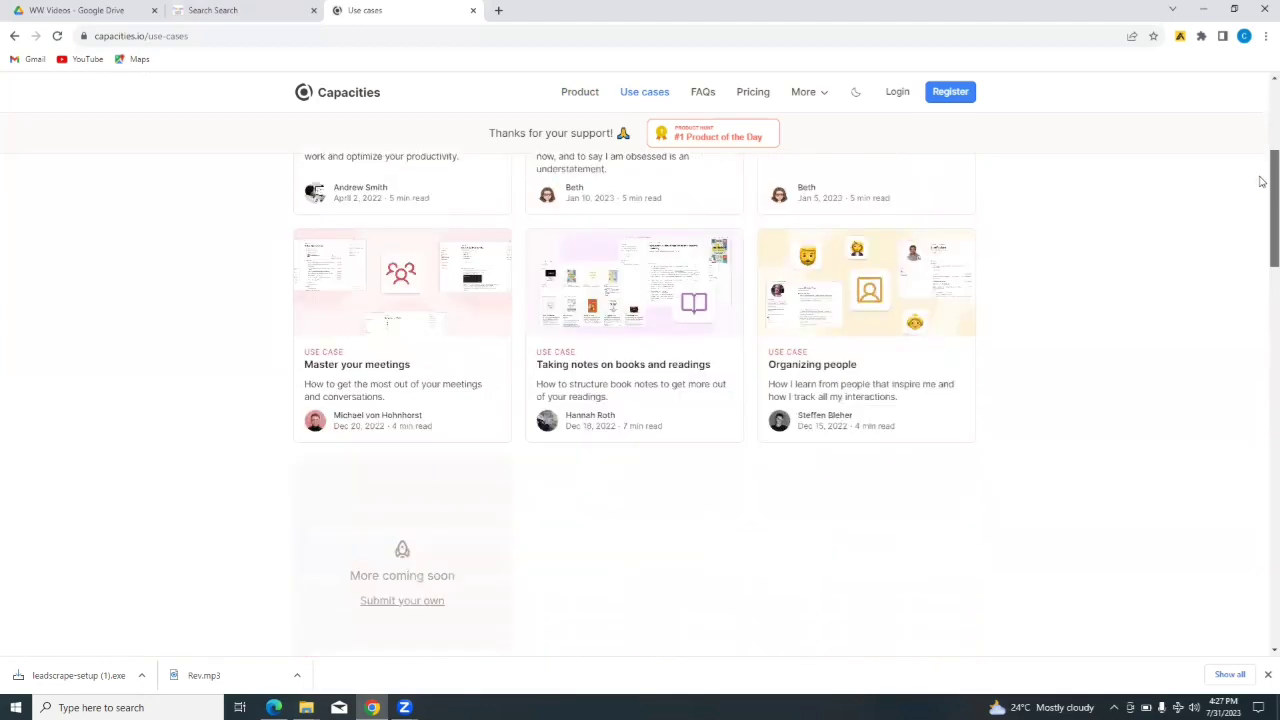
scroll(1263, 165, "up", 4)
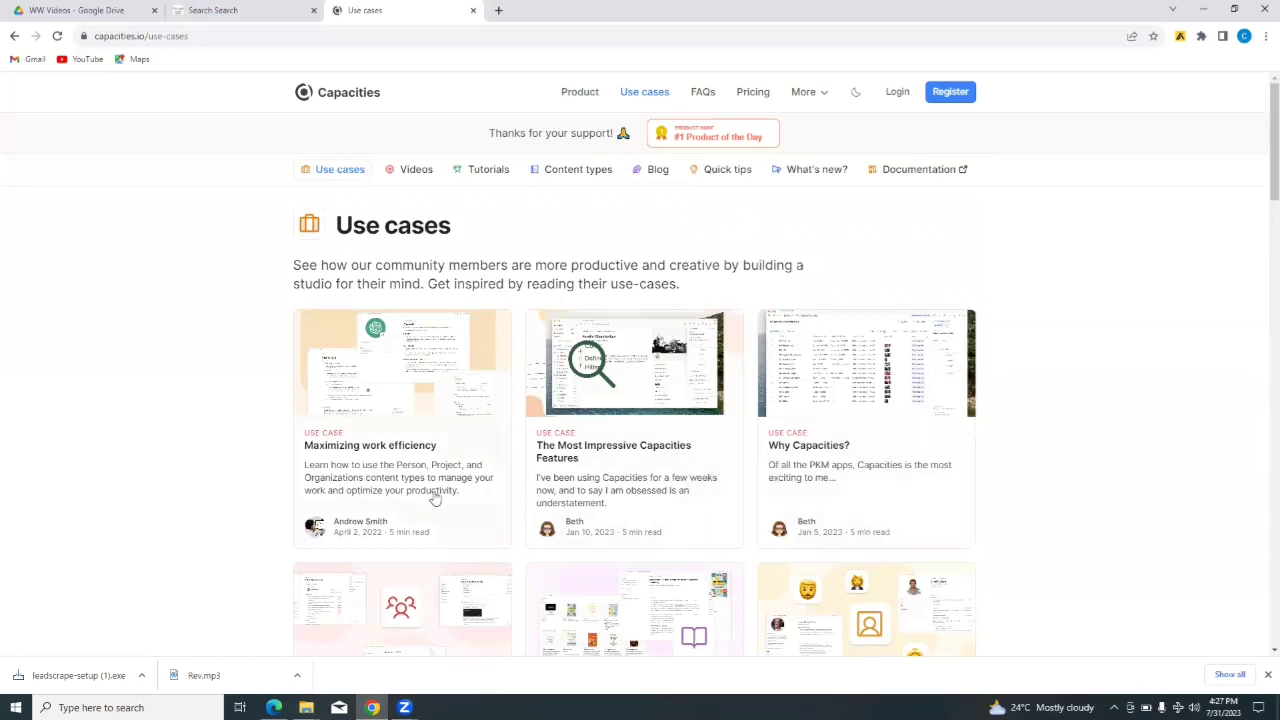
left_click(705, 100)
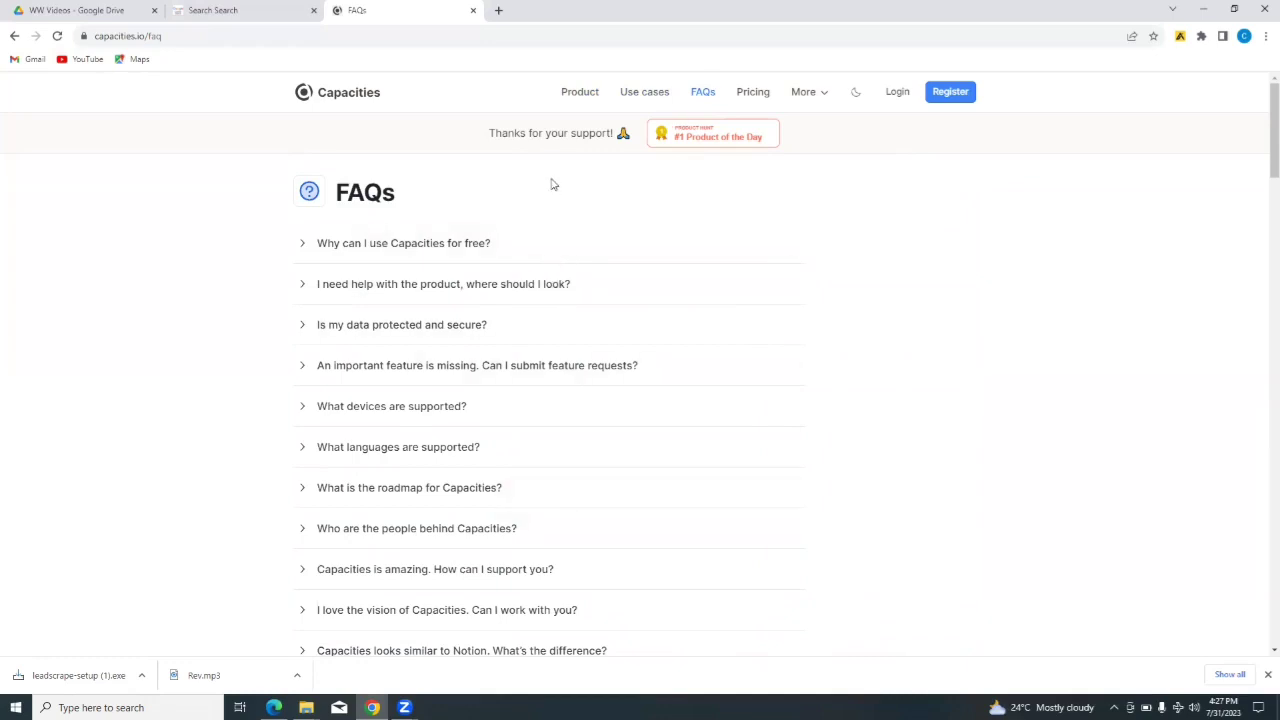
left_click(795, 96)
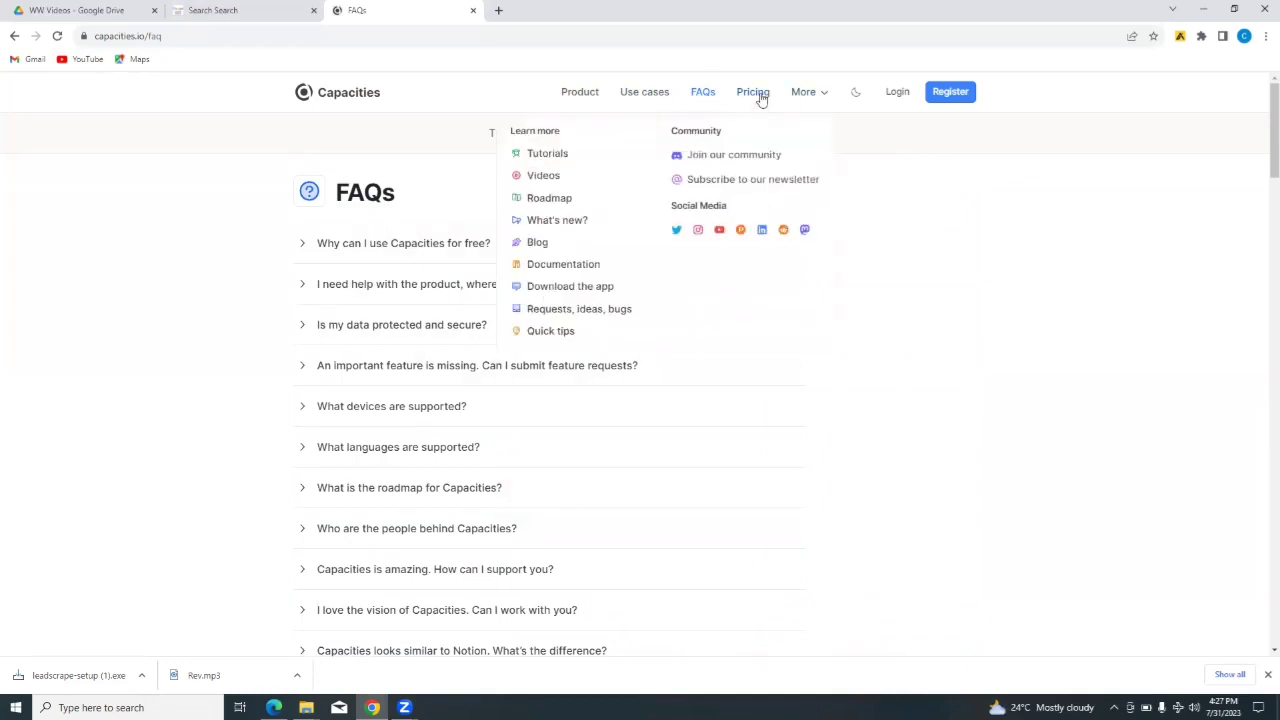
- Open Pricing and scan the Free, Pro (coming soon) and Believer ($10/month) plan cards
left_click(753, 92)
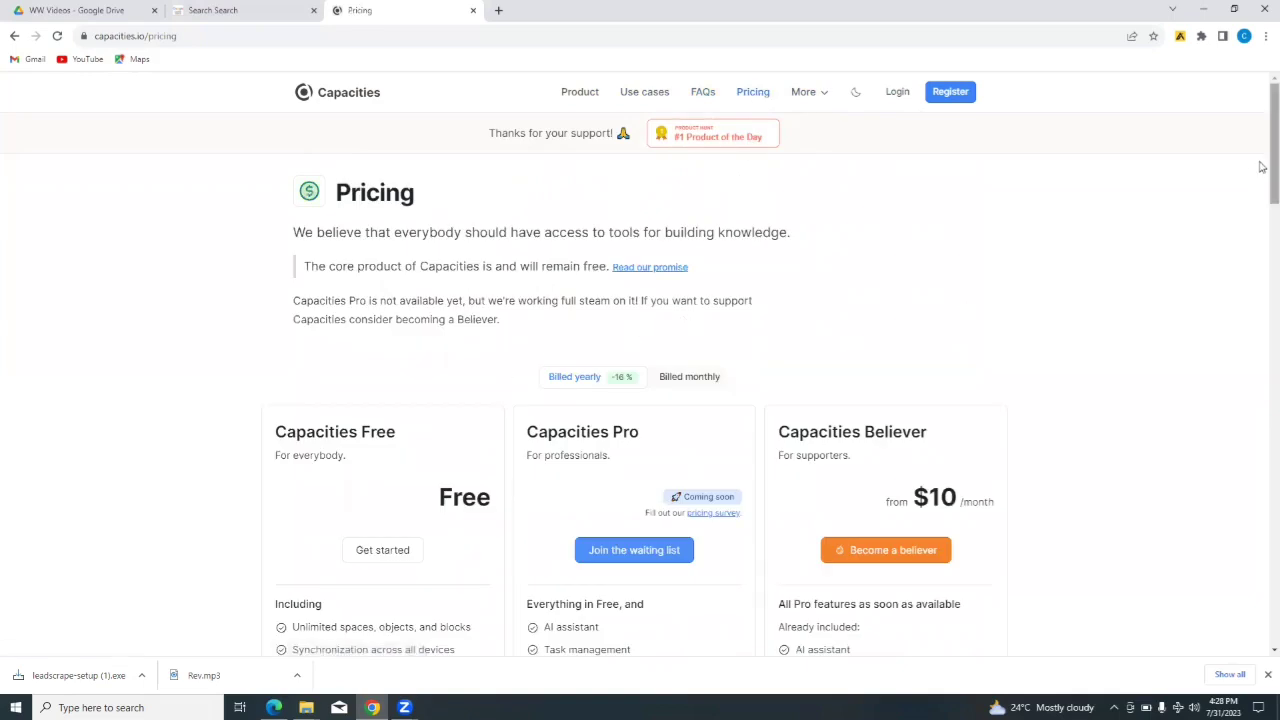
left_click_drag(1262, 167, 1262, 204)
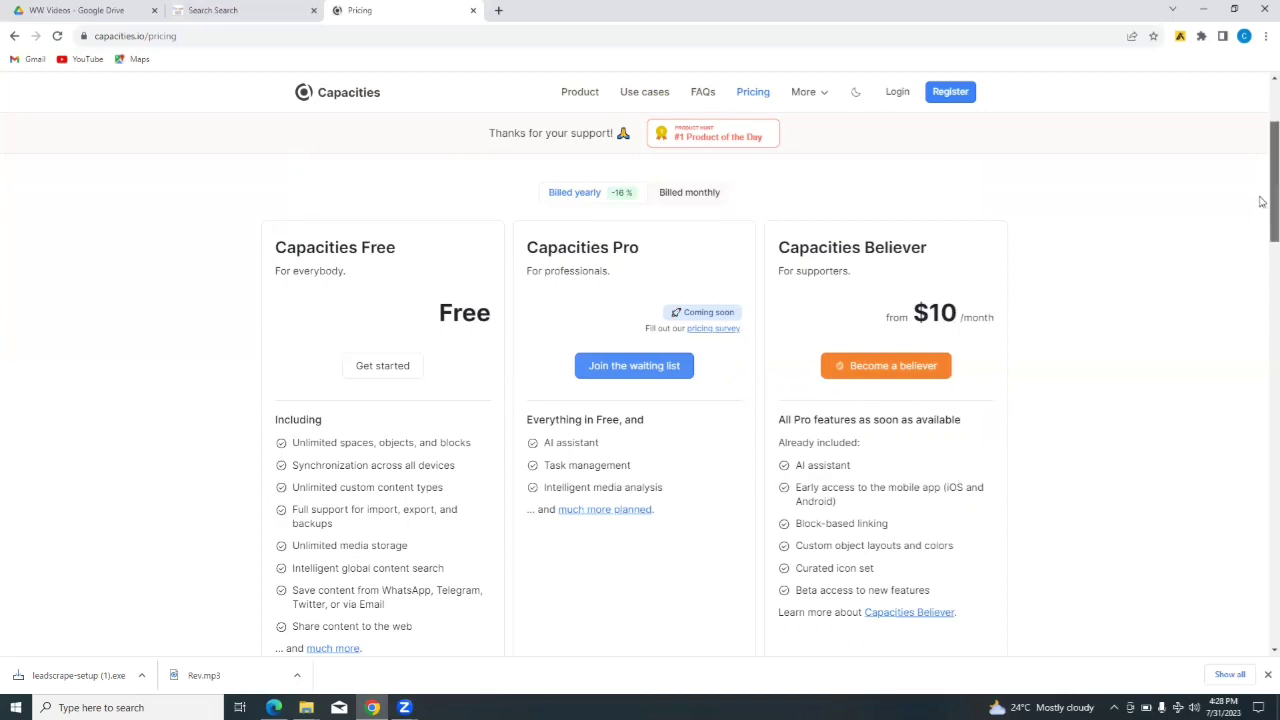
scroll(1262, 205, "down", 1)
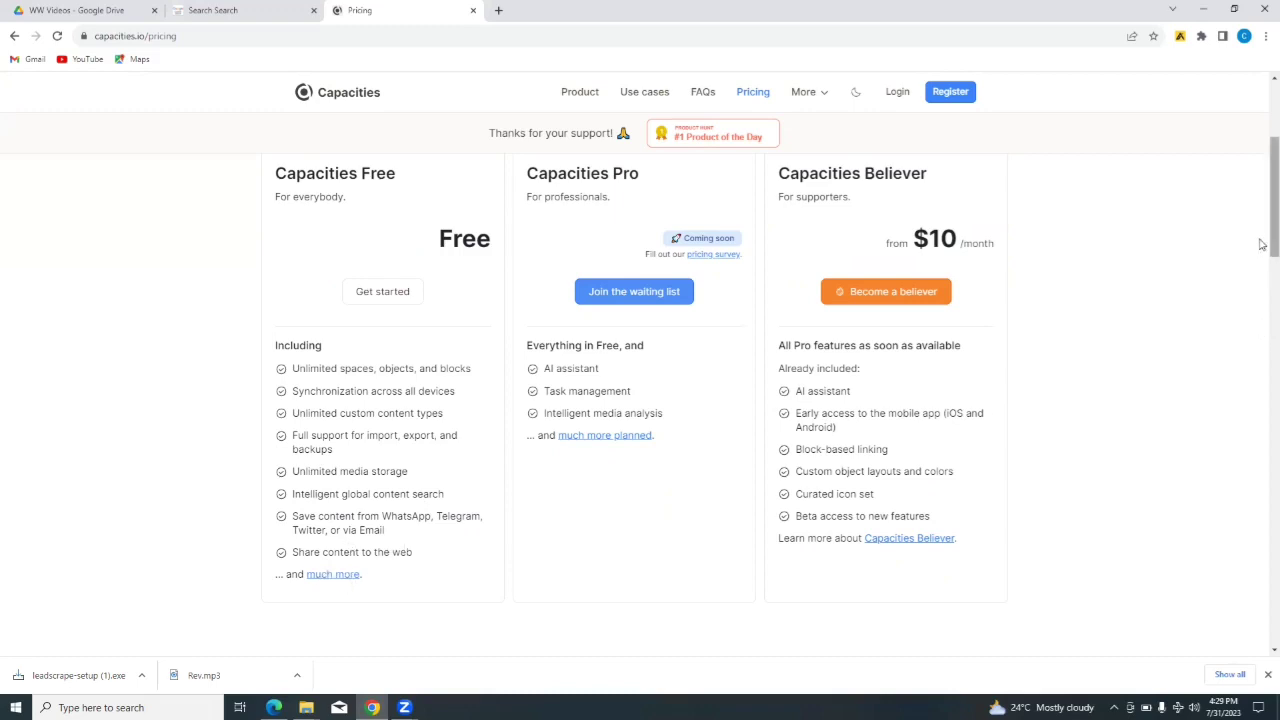
left_click_drag(1261, 244, 1237, 177)
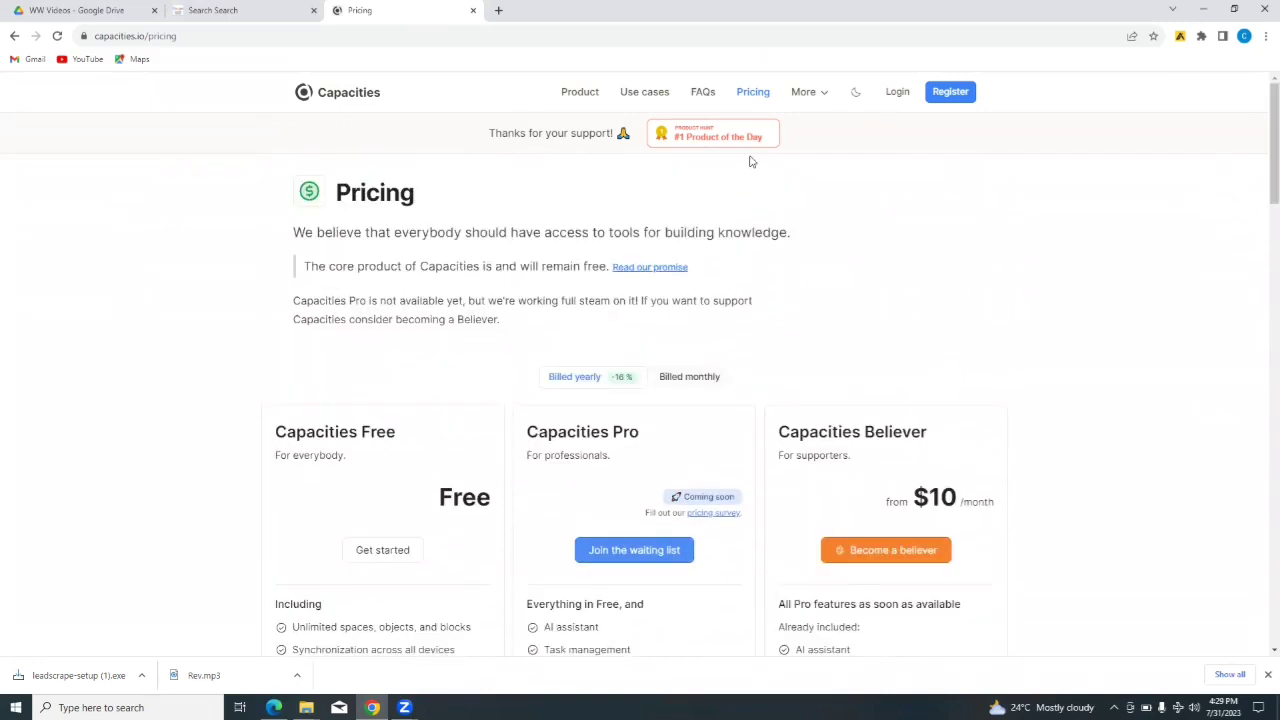
- Register a new Capacities account using the browser's saved e-mail and password
left_click(953, 97)
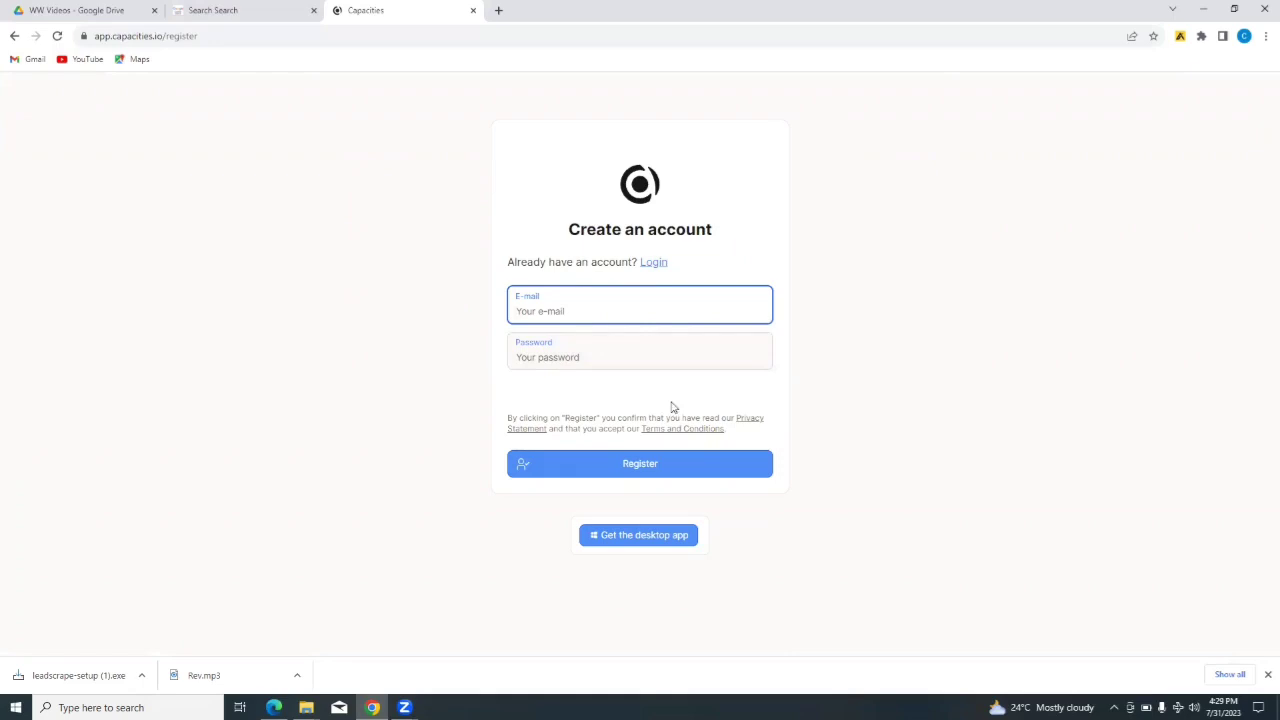
left_click(642, 469)
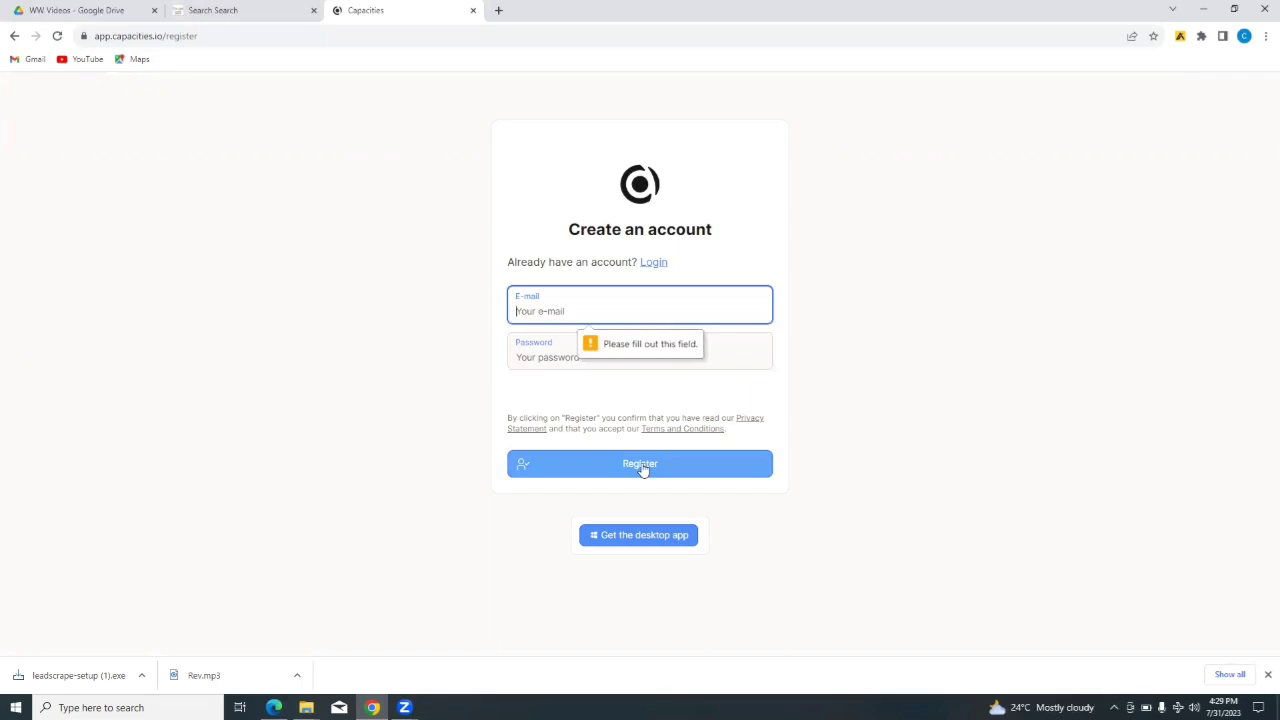
left_click(582, 311)
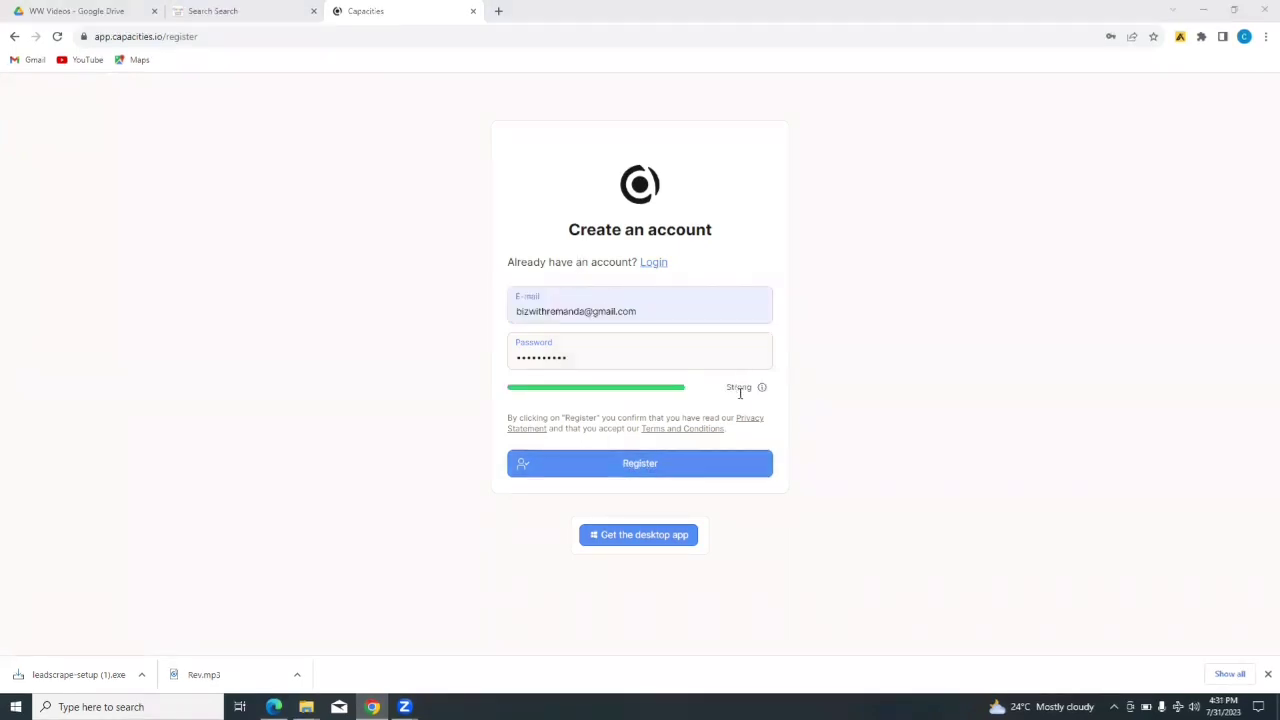
left_click(648, 468)
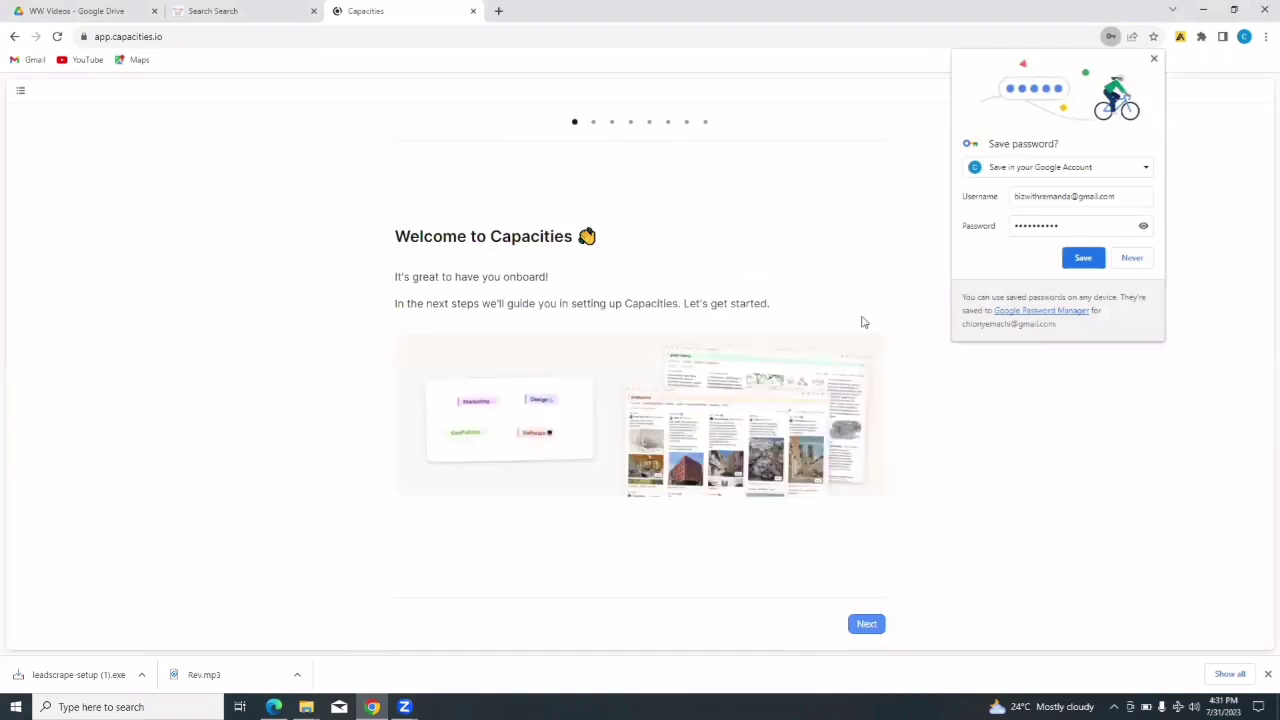
- Dismiss the save-password prompt, pass the welcome screen, and enter the user's first and last name
left_click(1154, 62)
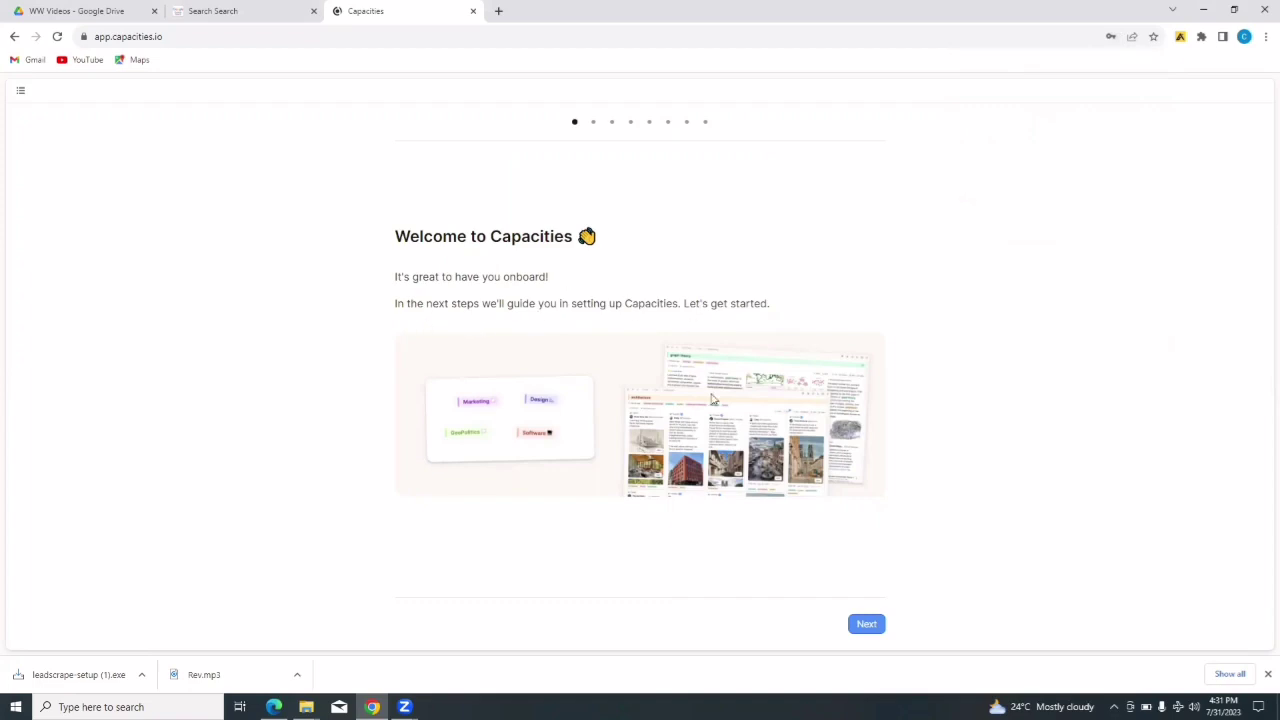
left_click(866, 625)
left_click(866, 625)
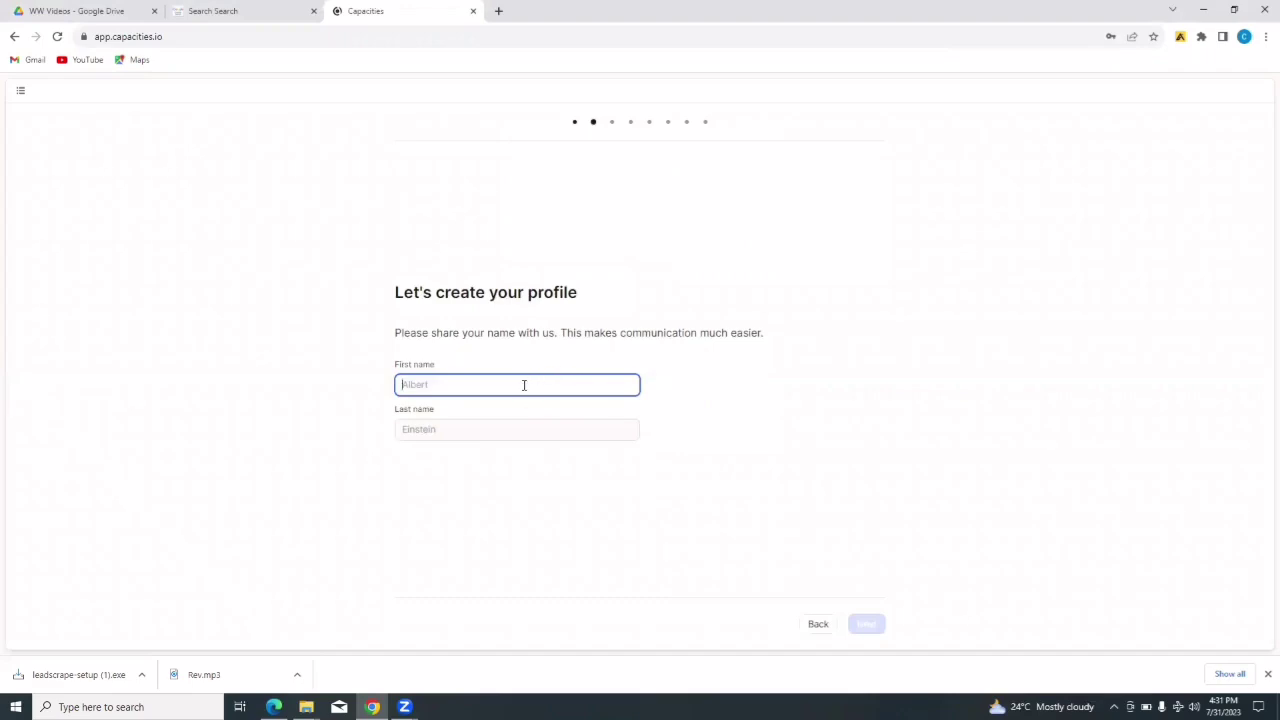
left_click(503, 430)
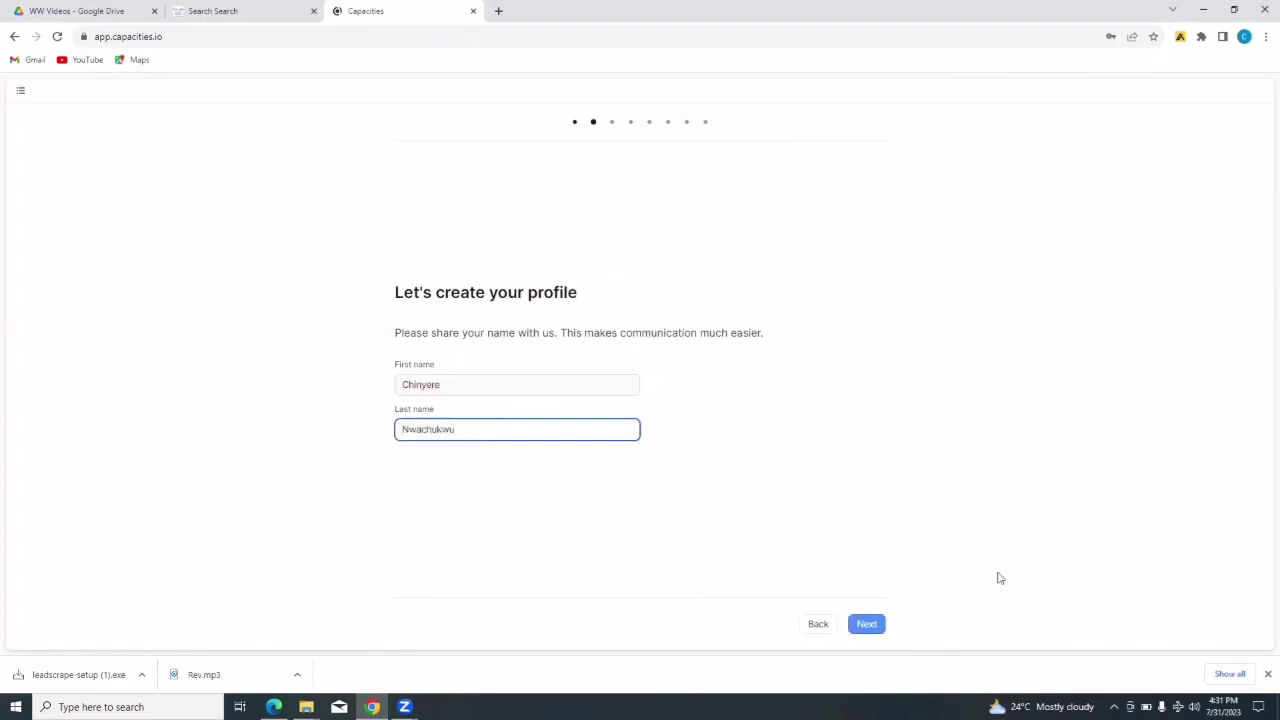
left_click(866, 632)
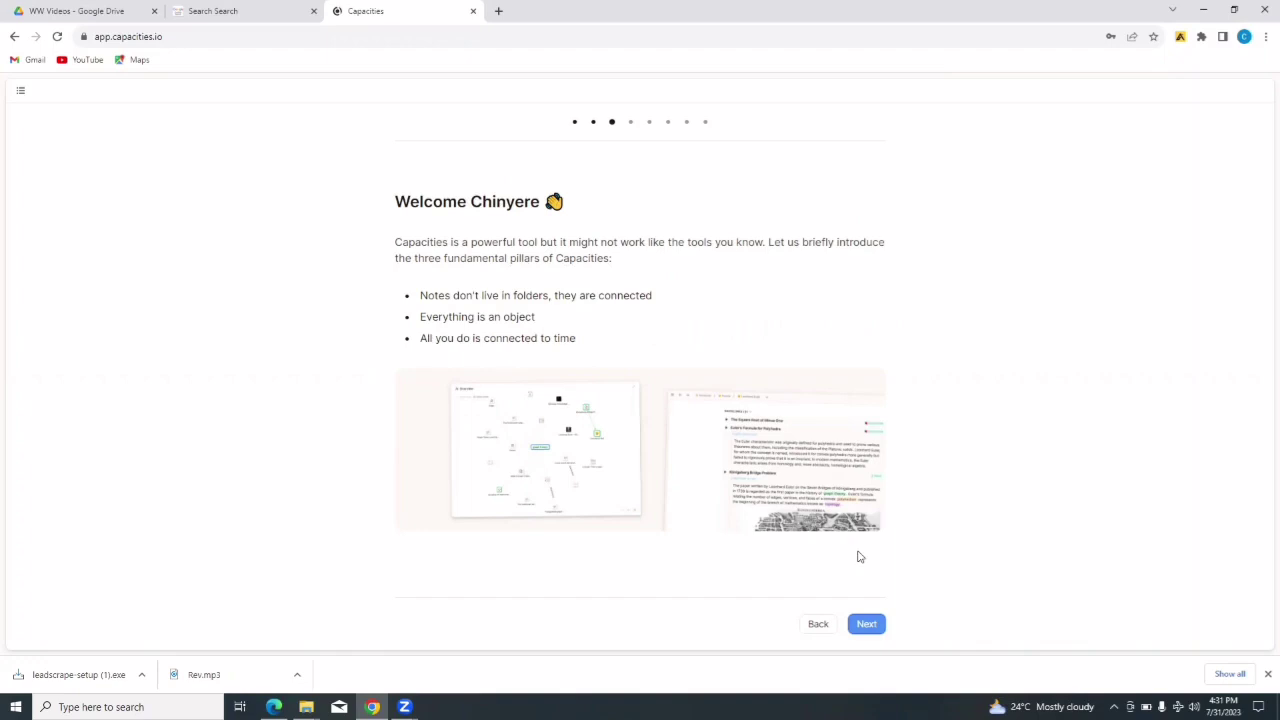
- Advance through the connected notes, everything-is-an-object and time intro cards to 'Select your first objects'
left_click(869, 628)
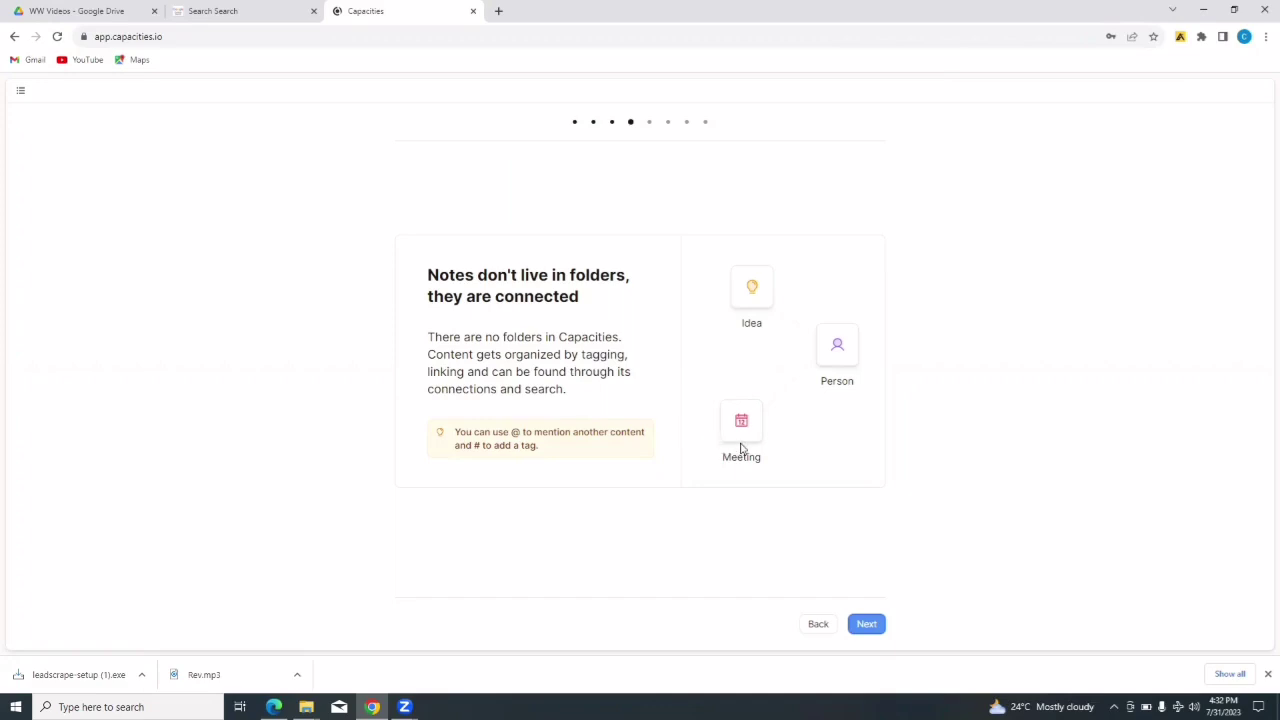
left_click(864, 633)
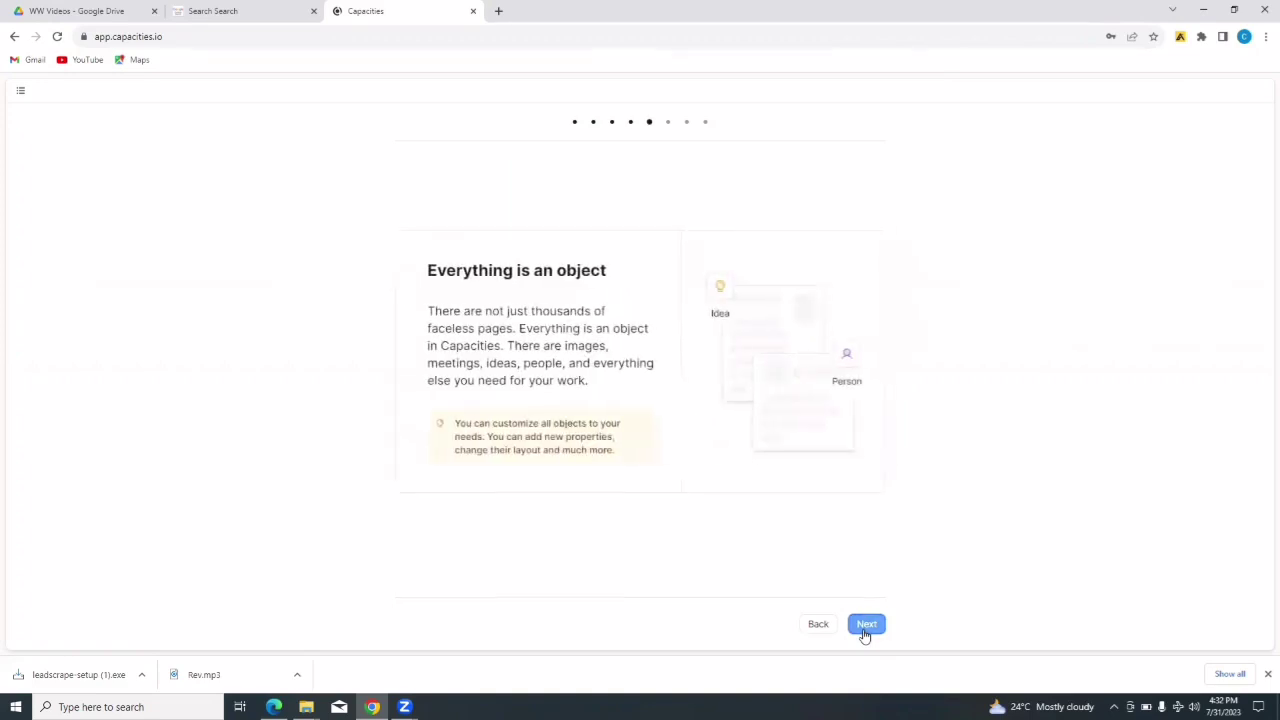
left_click(866, 628)
left_click(866, 630)
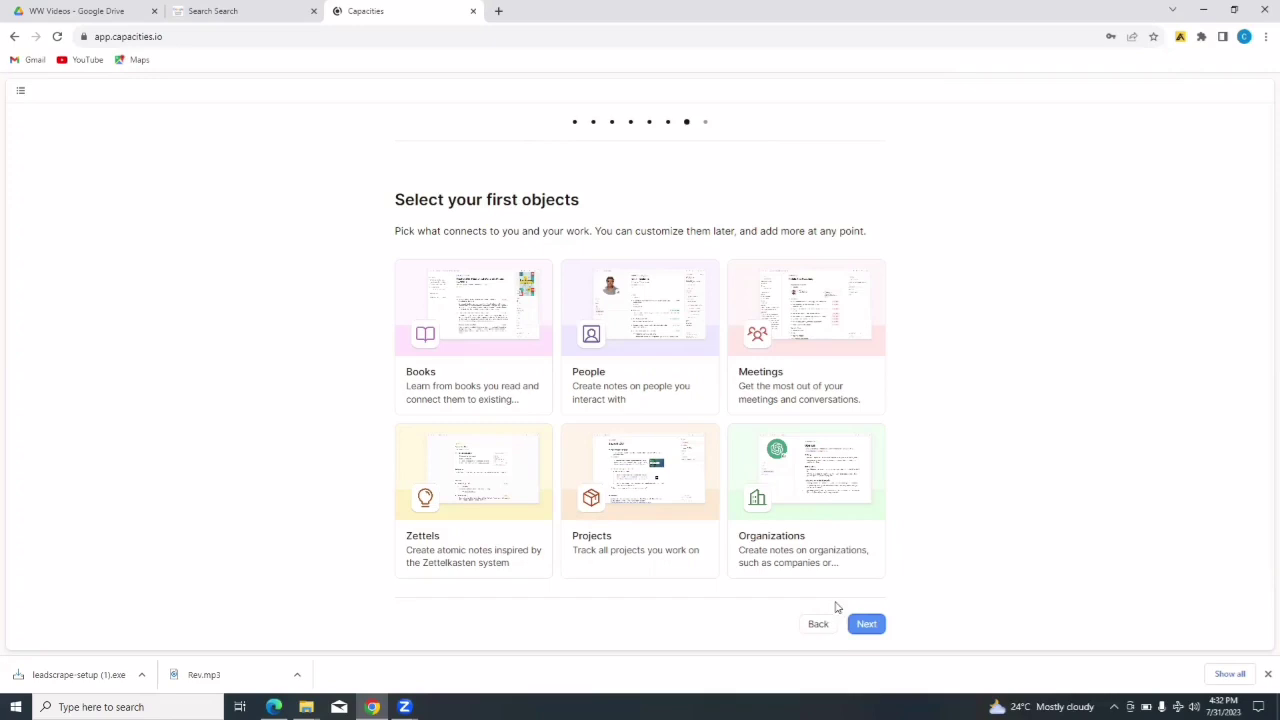
- Continue past 'Select your first objects' to the 'One step left' verification page
left_click(862, 627)
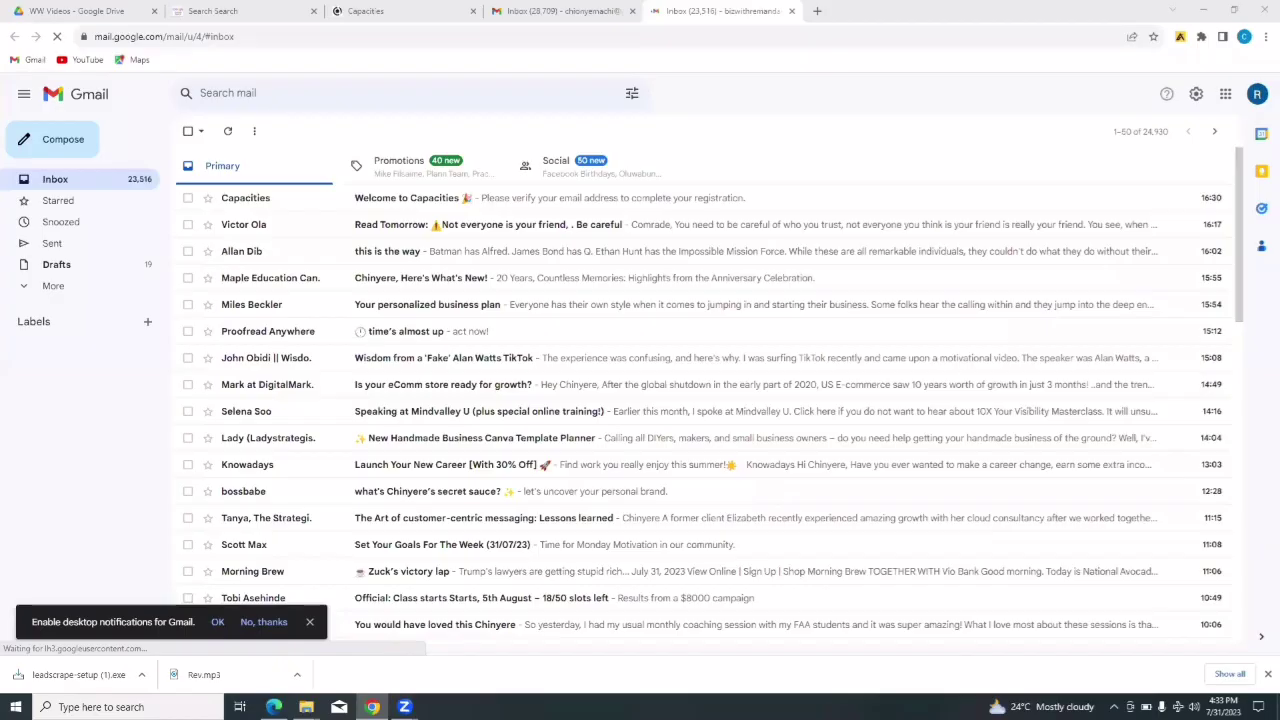
- Open the 'Welcome to Capacities' e-mail and follow its 'Verify your email address' link
left_click(380, 199)
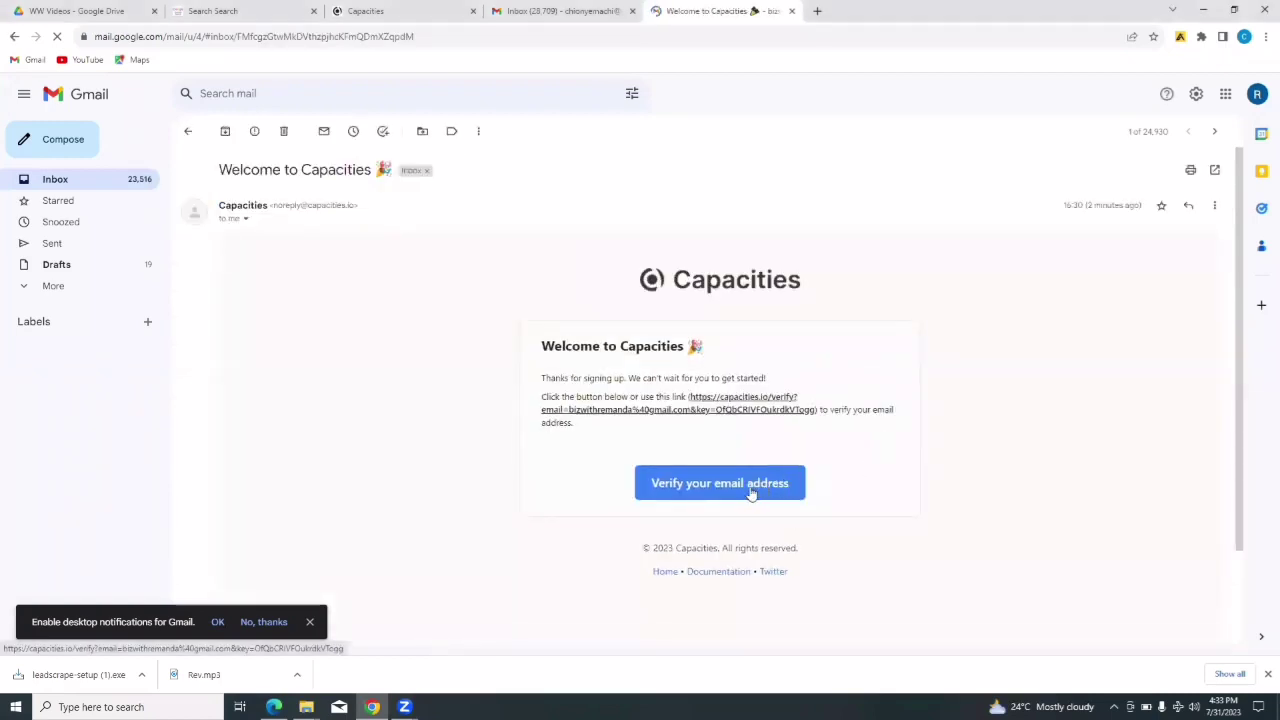
left_click(751, 490)
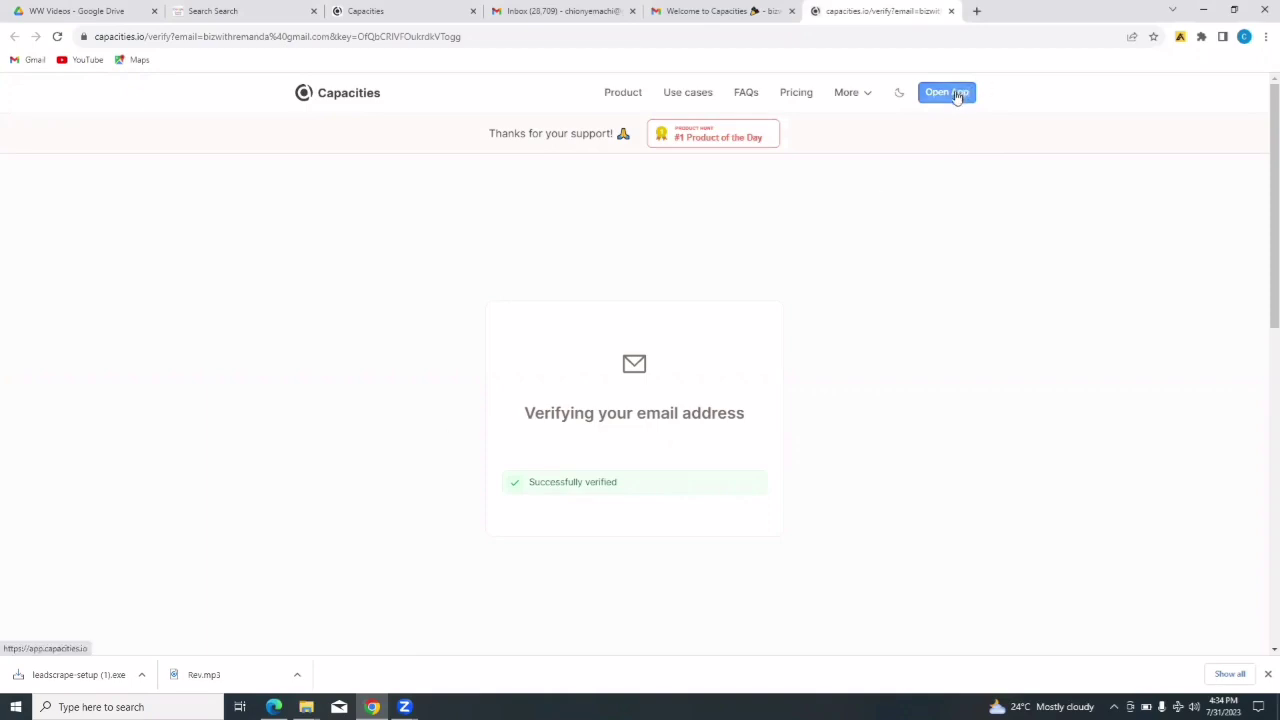
- Open the app from the verification page and confirm 'Lets go!' to enter the workspace
left_click(956, 95)
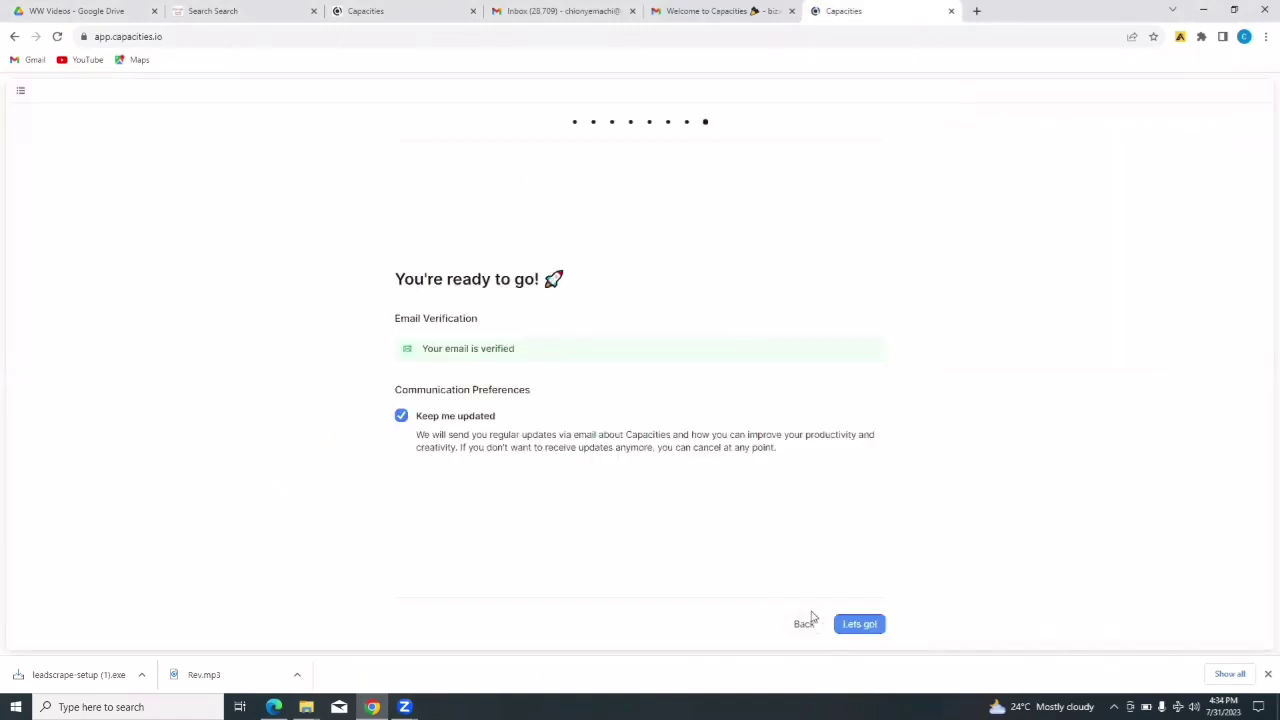
left_click(859, 630)
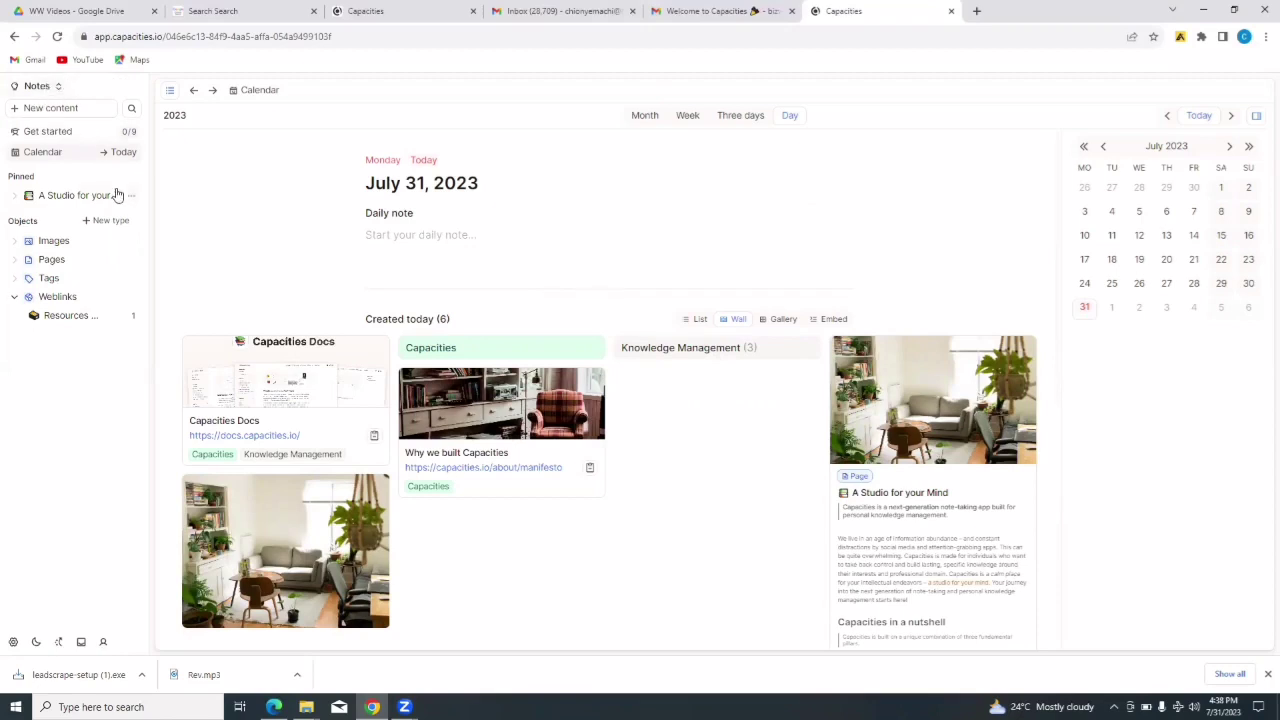
- Switch from the Notes space to Home using the space switcher
left_click(59, 91)
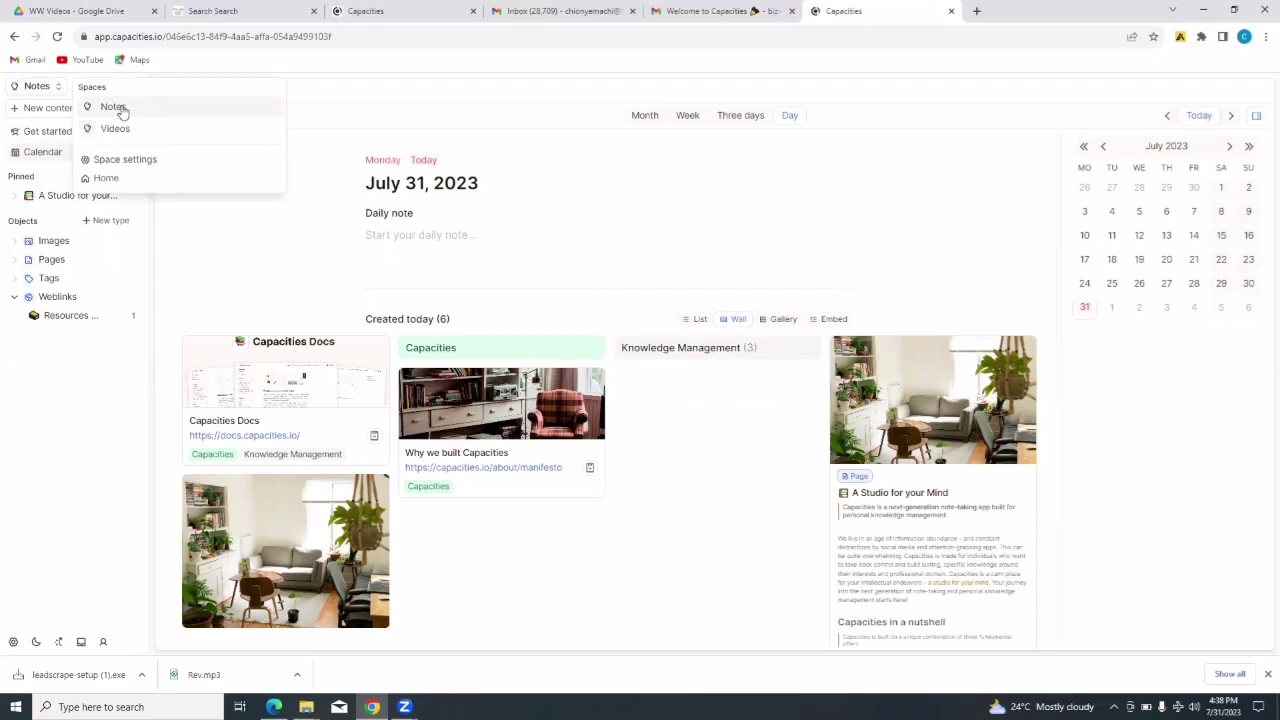
left_click(108, 182)
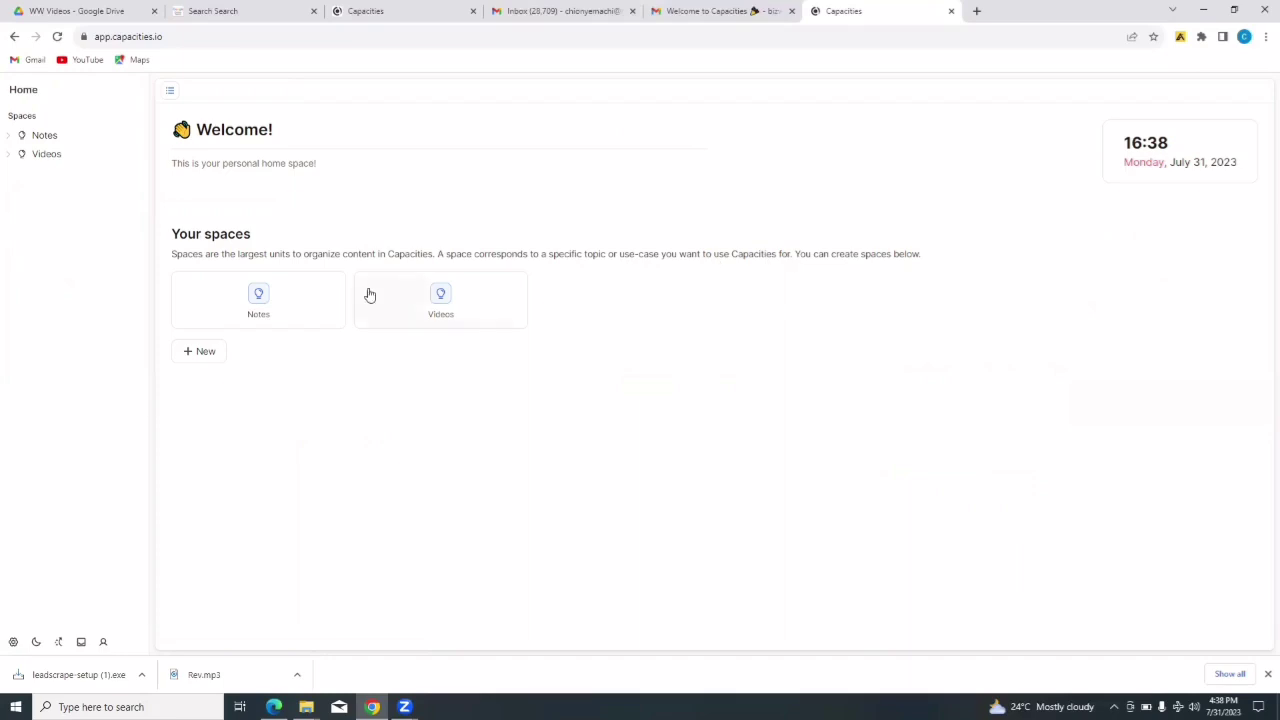
- Create a new space named 'Collaboration'
left_click(199, 353)
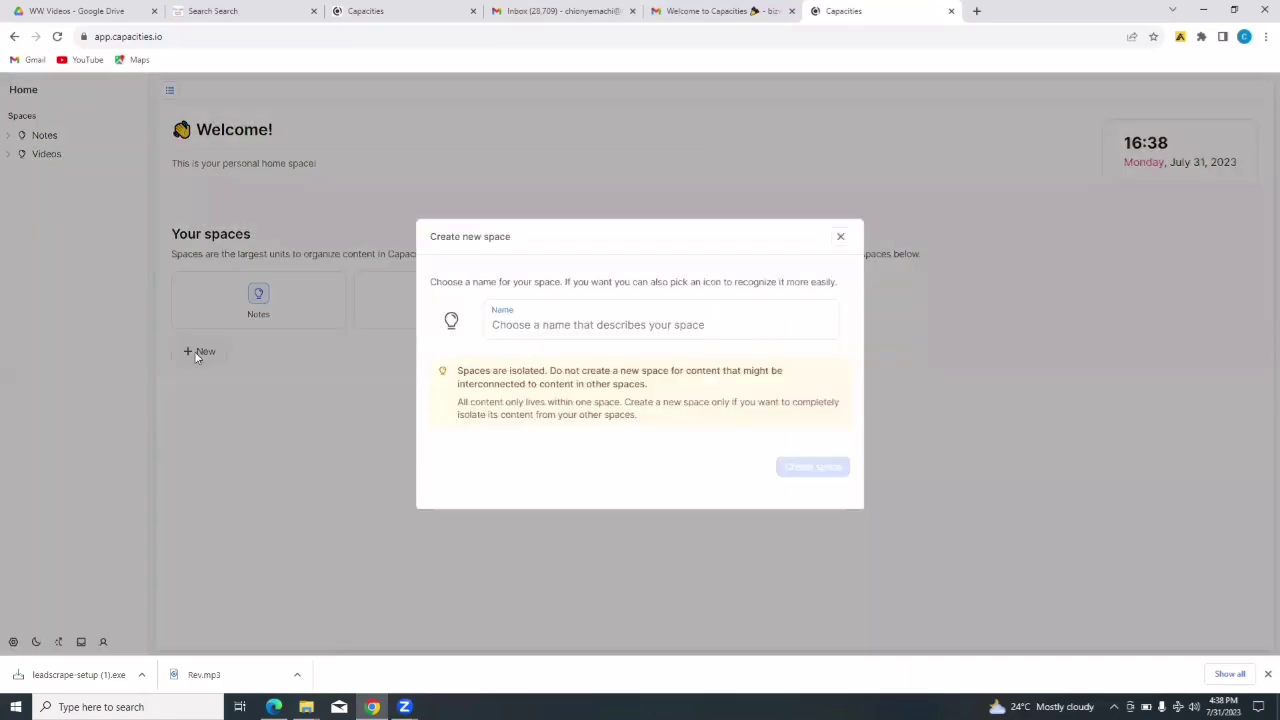
left_click(560, 323)
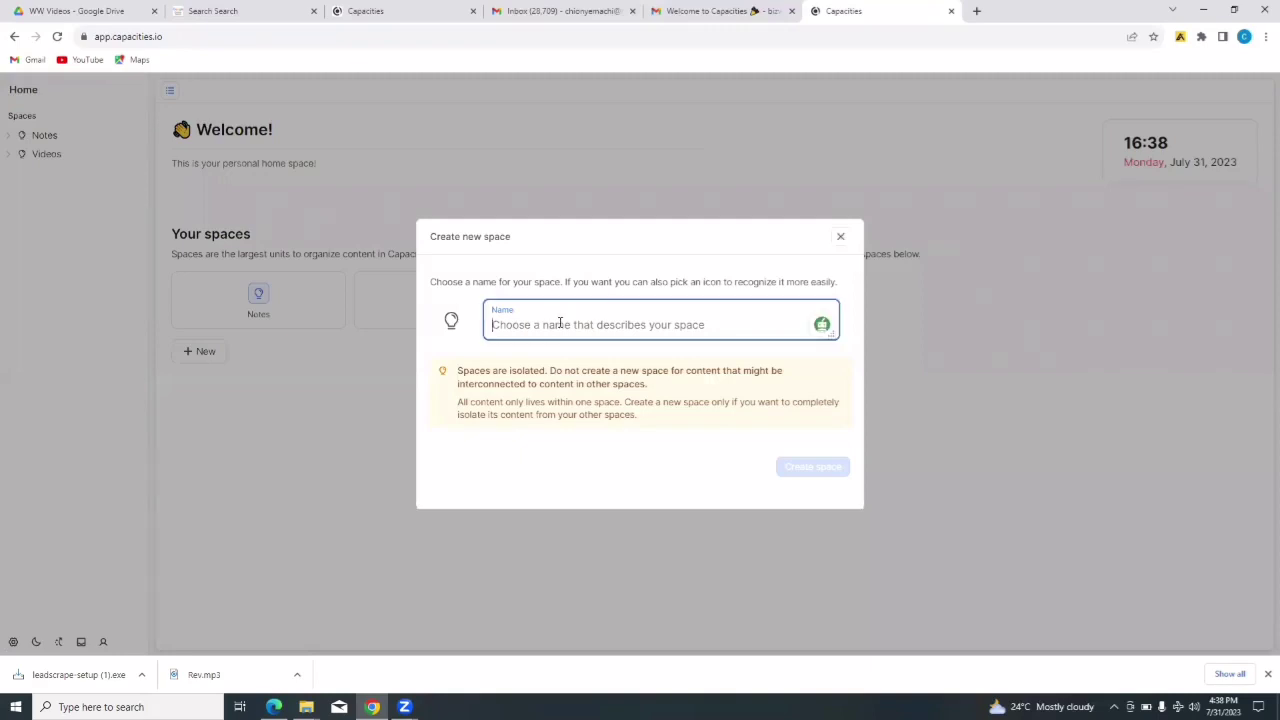
type("Collaboration")
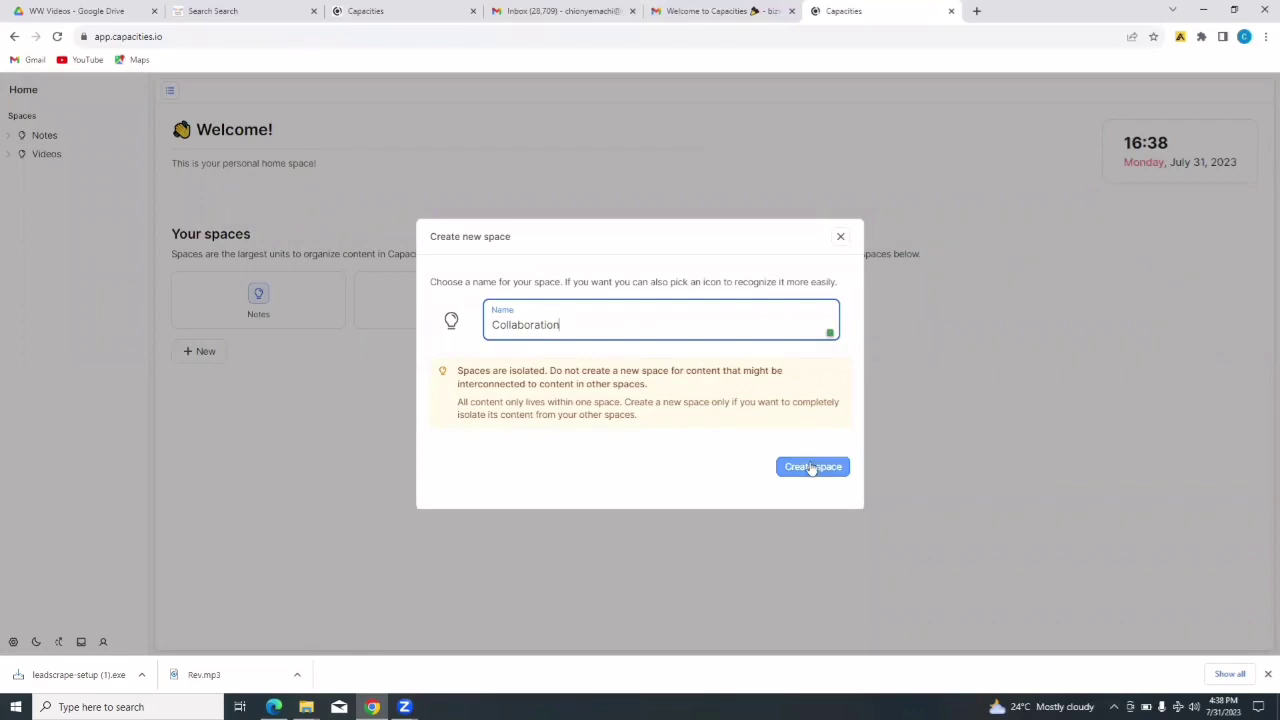
left_click(811, 466)
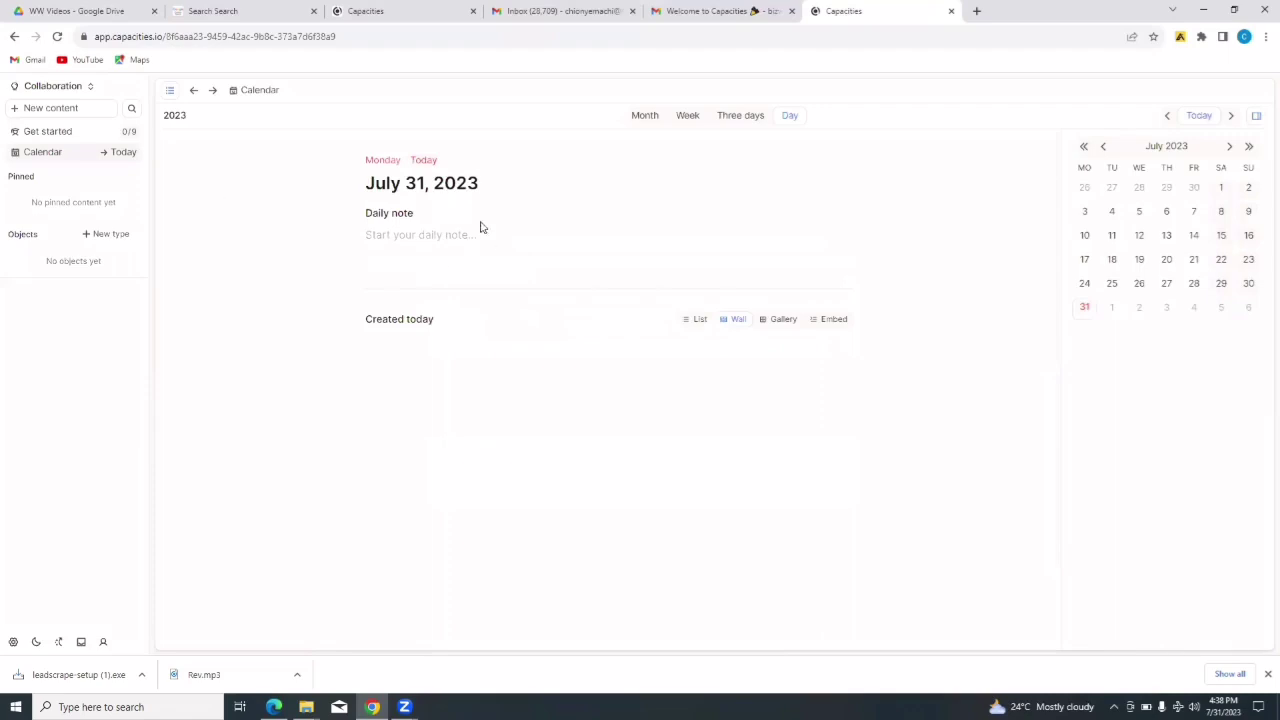
- Create a new untitled Page object from the New content type list
left_click(43, 114)
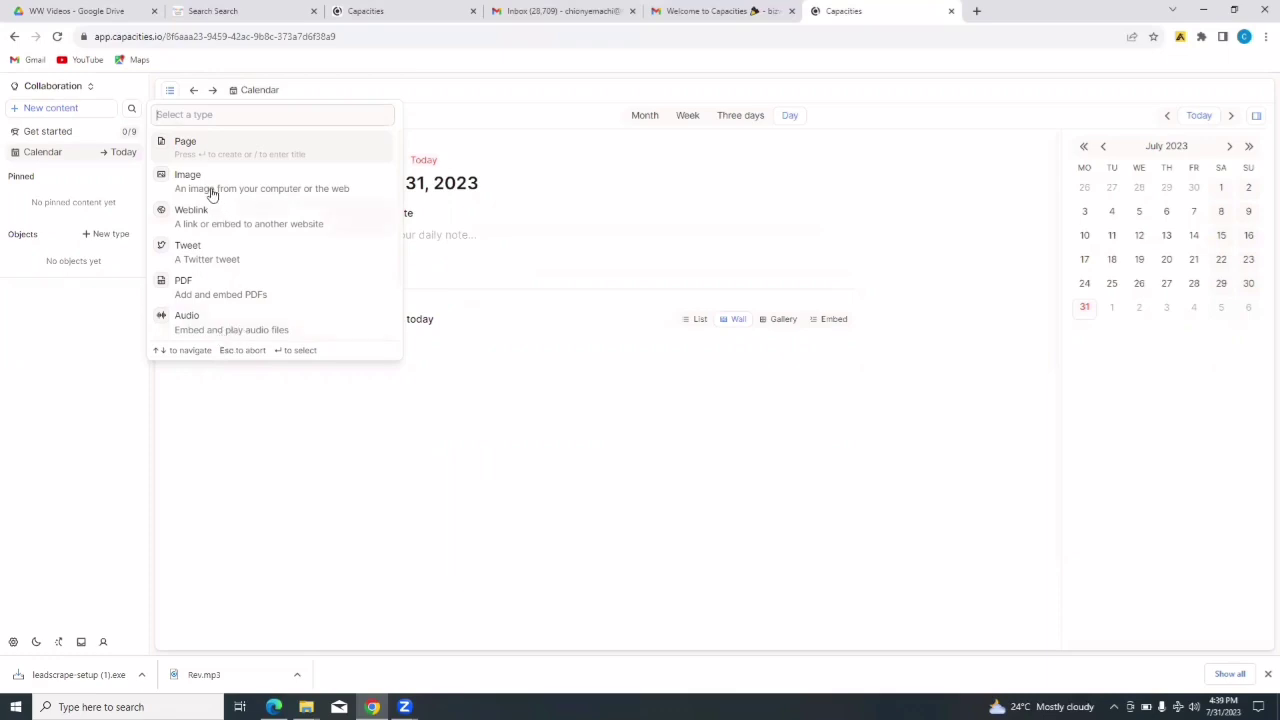
left_click(205, 148)
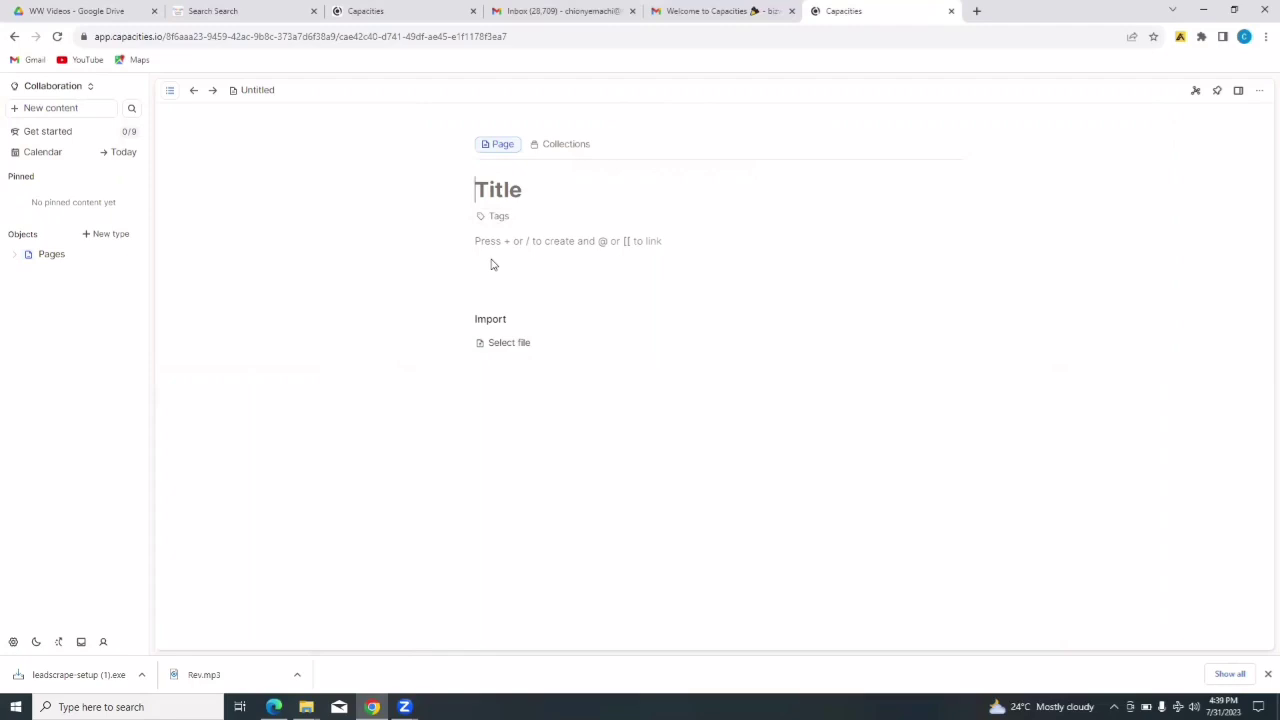
- Title the page 'Project A' and bring up its icon picker
type("Pro")
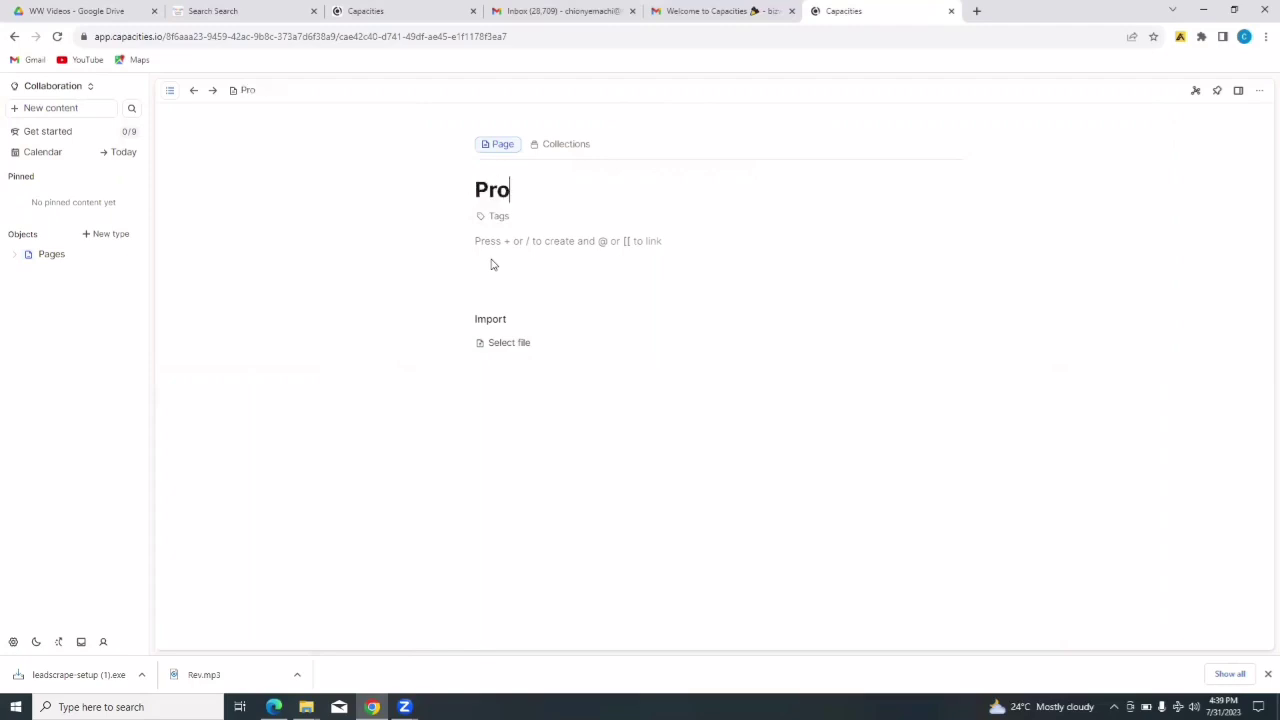
type("ject A")
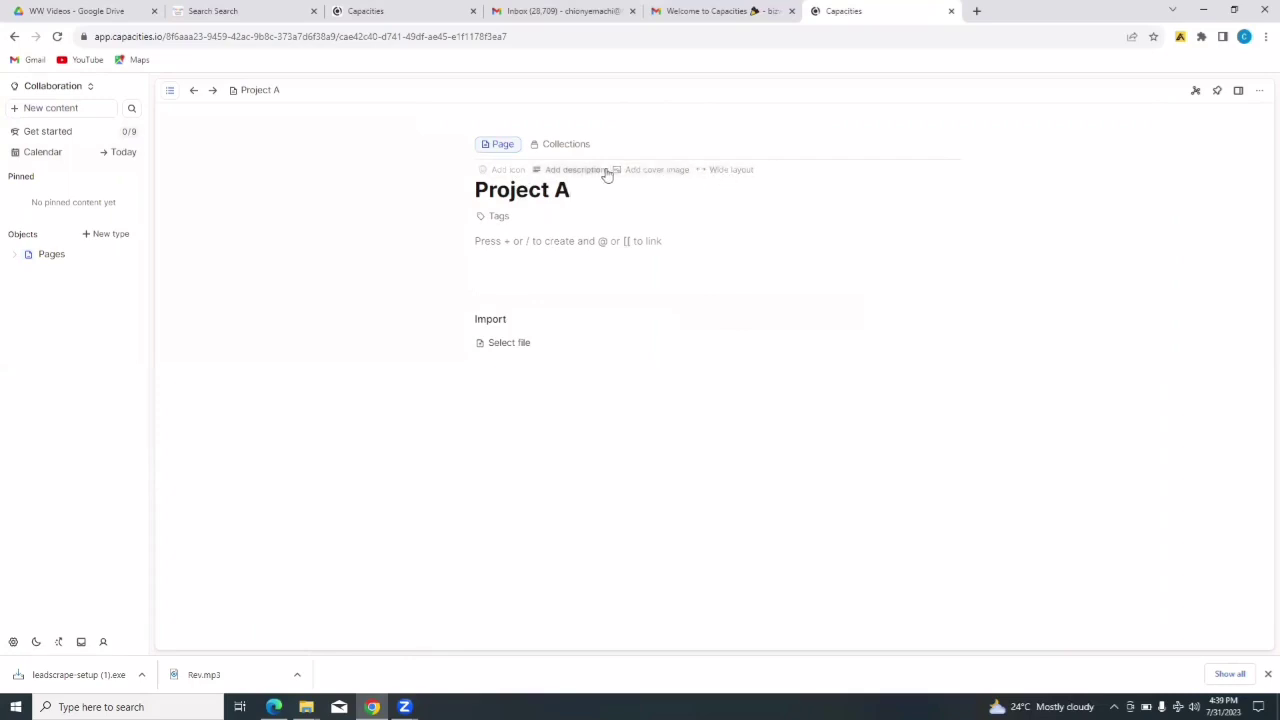
left_click(500, 172)
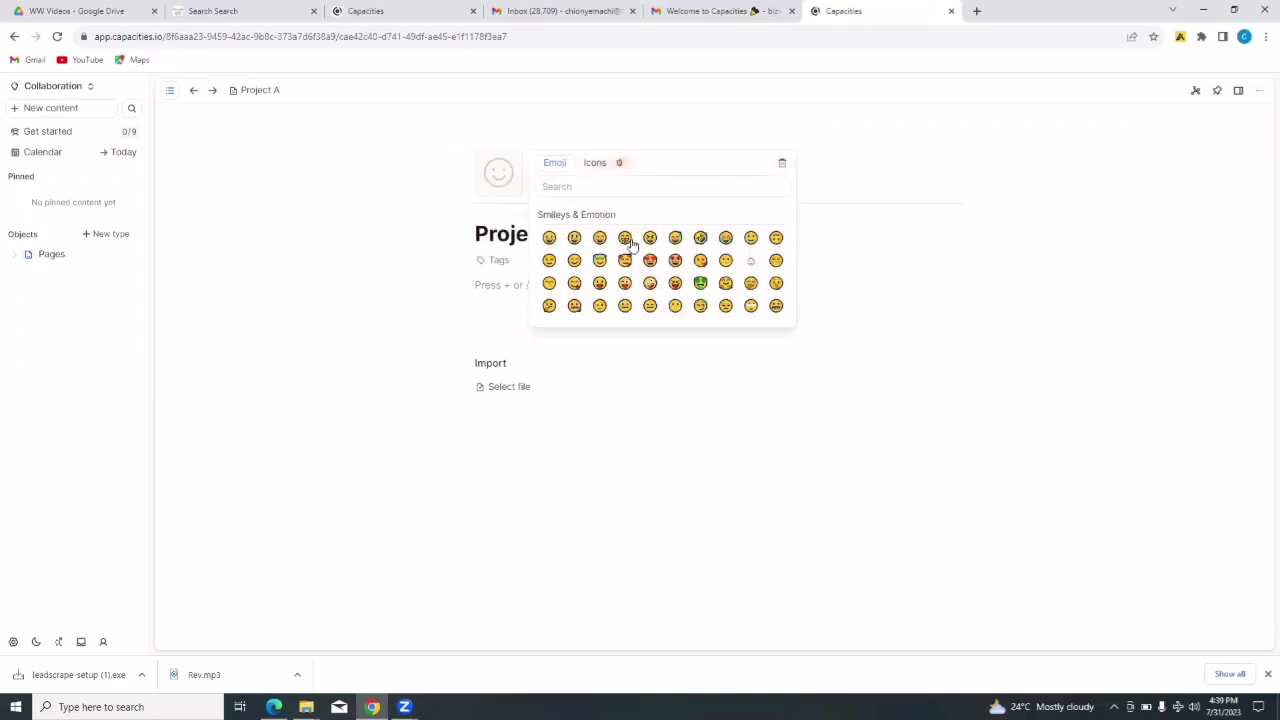
- Make the smiling halo emoji the Project A page icon, after checking the Icons tab
left_click(595, 164)
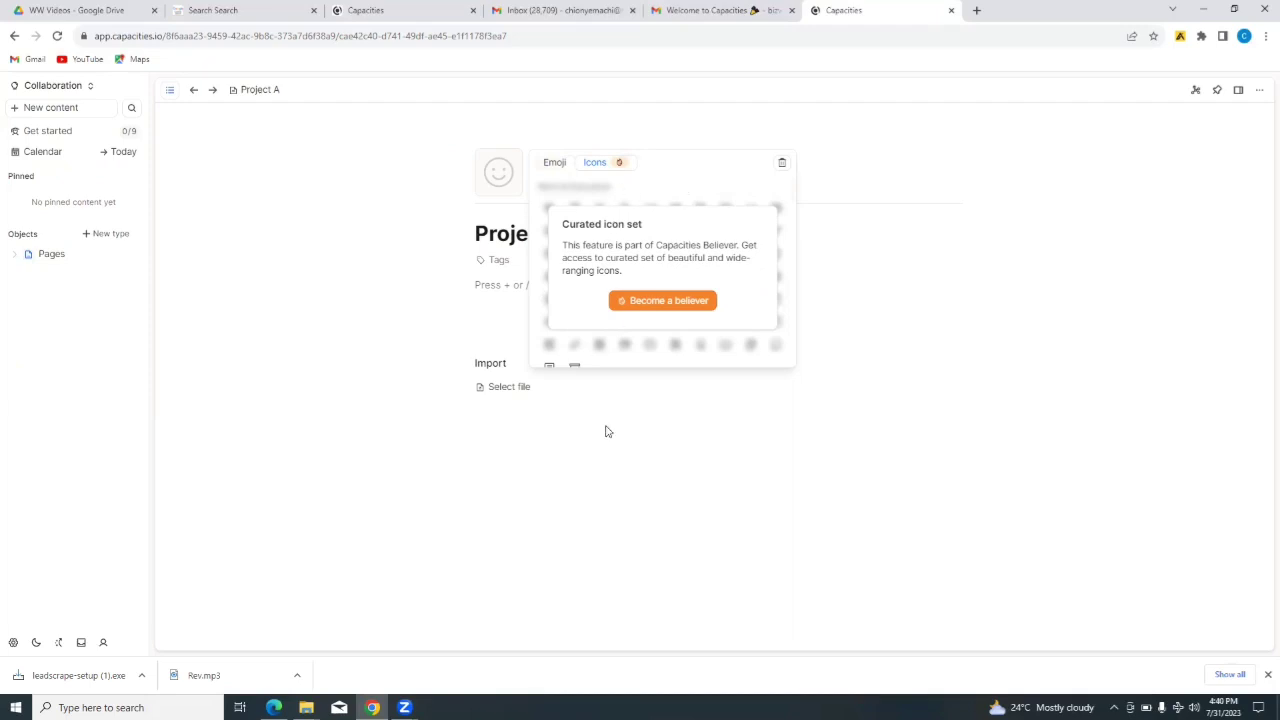
left_click(555, 164)
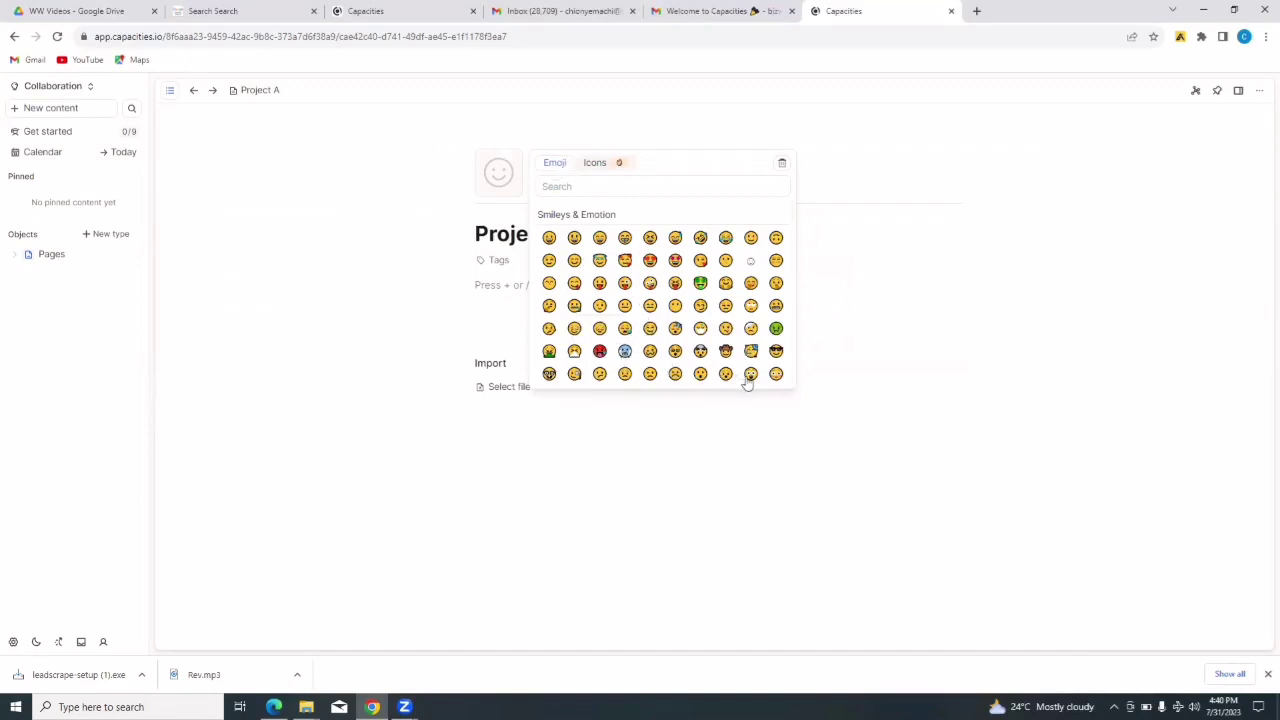
left_click(599, 262)
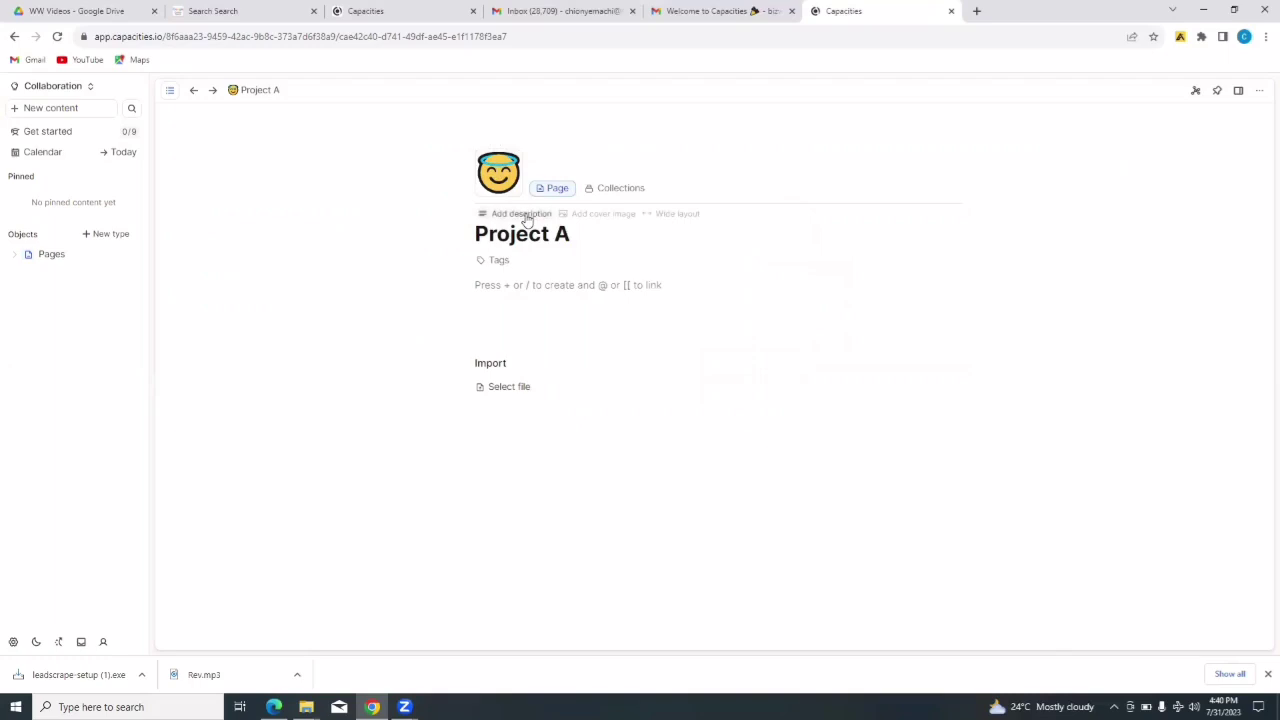
- Add the description 'project to be done with Mr A' and start adding a cover image
left_click(521, 214)
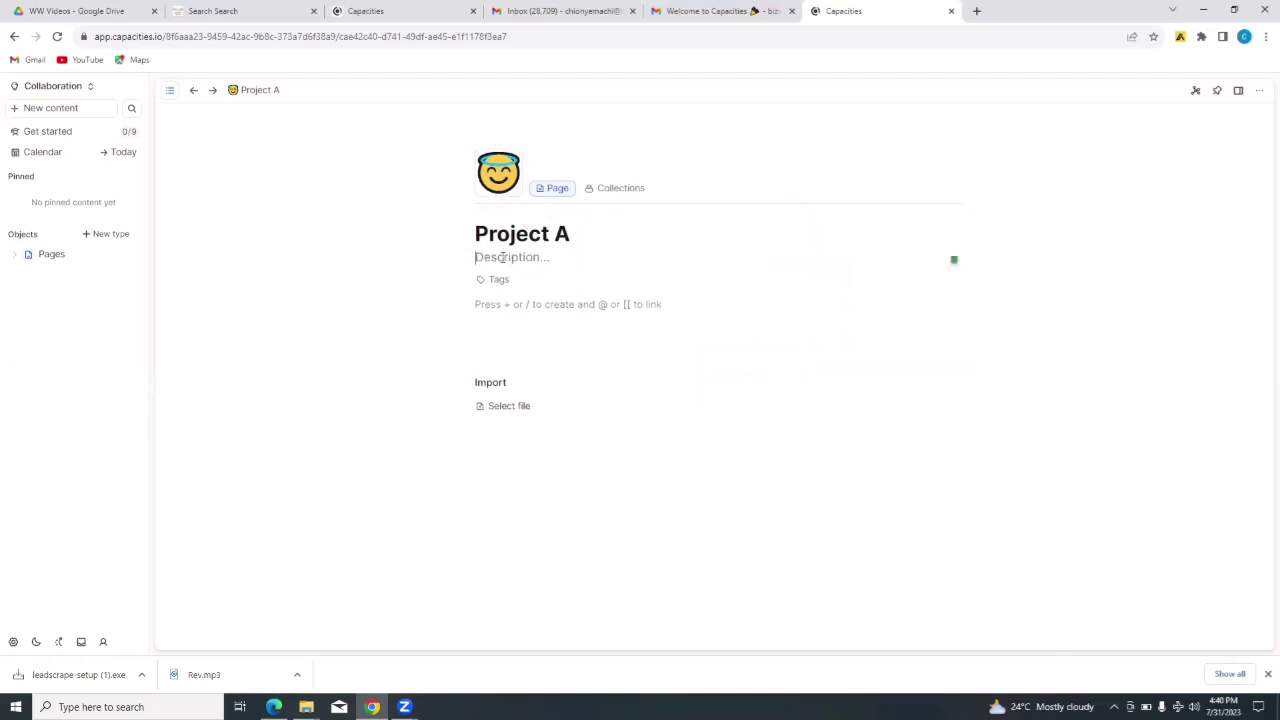
type("project to be done with Mr A")
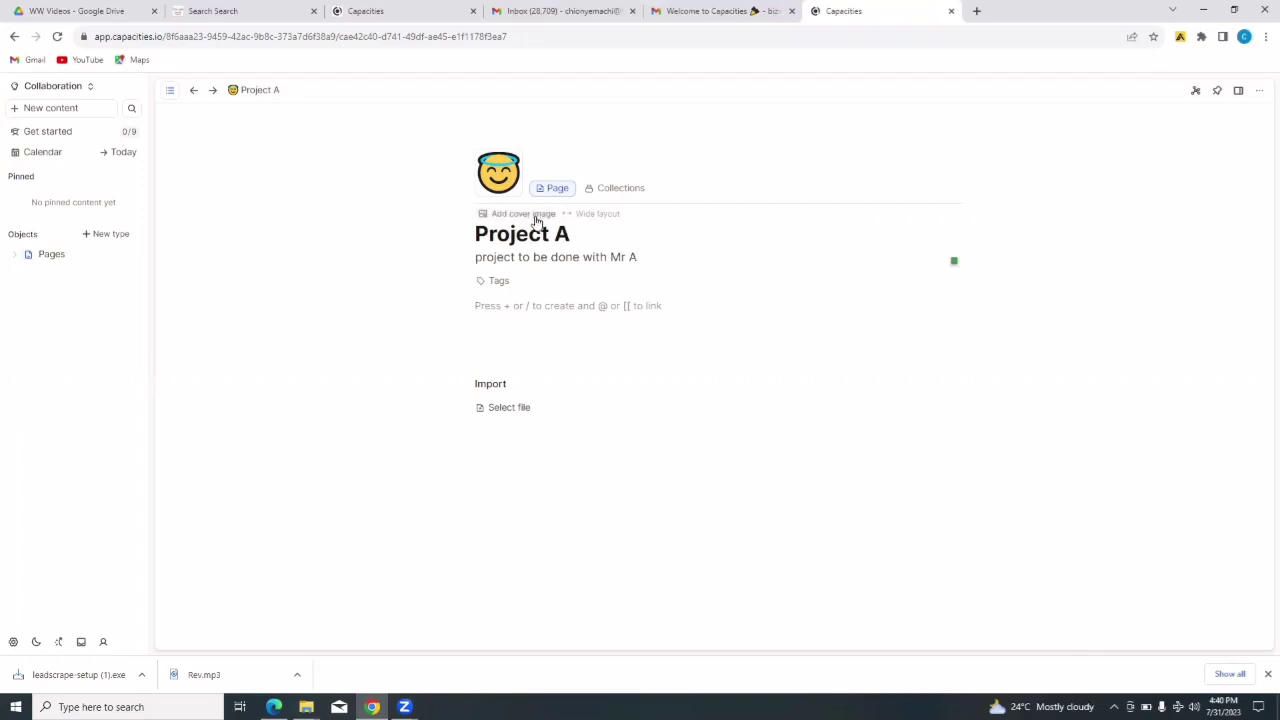
left_click(534, 216)
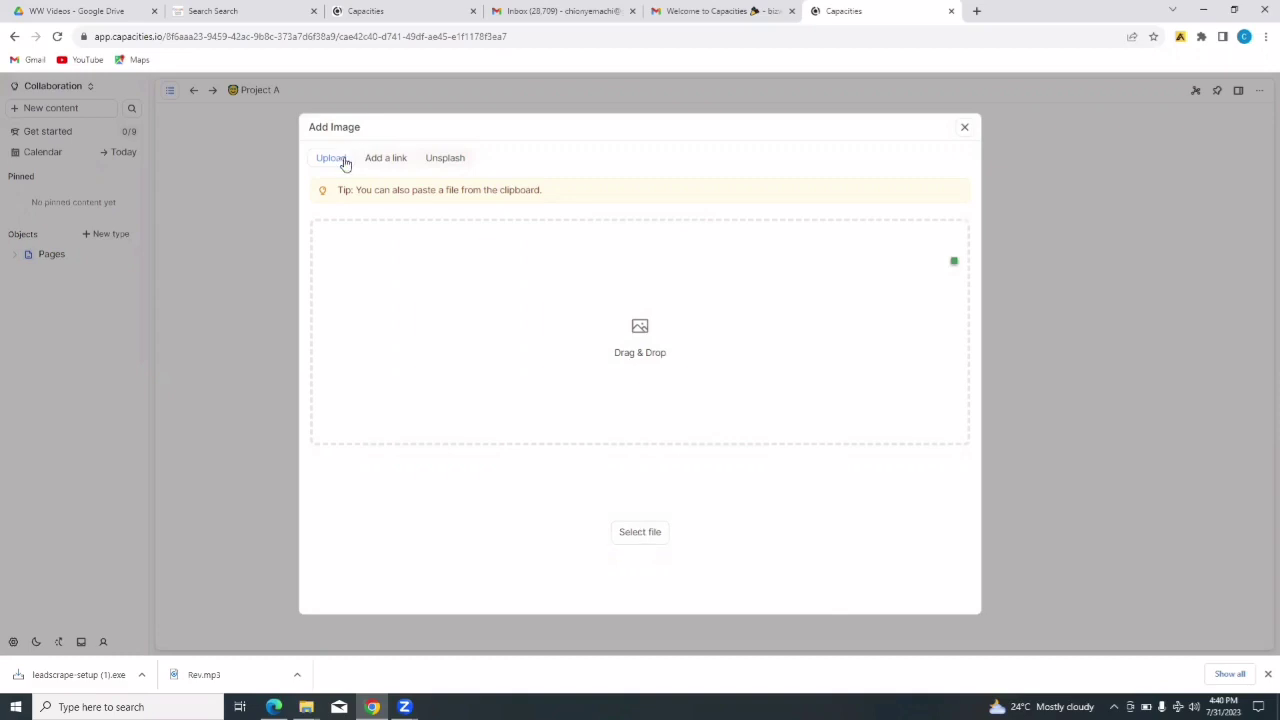
- Upload purse-gdf7a73cc3_1280 from Downloads as the page's cover image
left_click(639, 535)
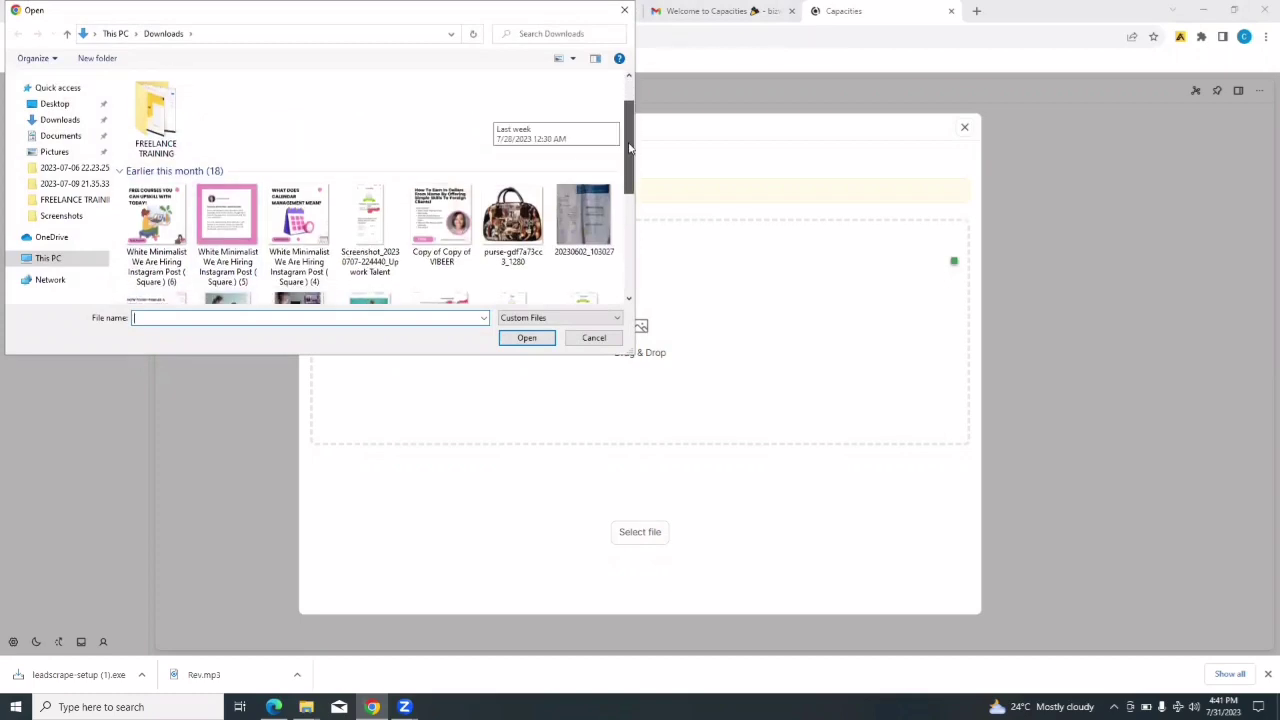
mouse_move(631, 126)
left_mouse_down()
mouse_move(640, 288)
mouse_move(638, 110)
left_mouse_up()
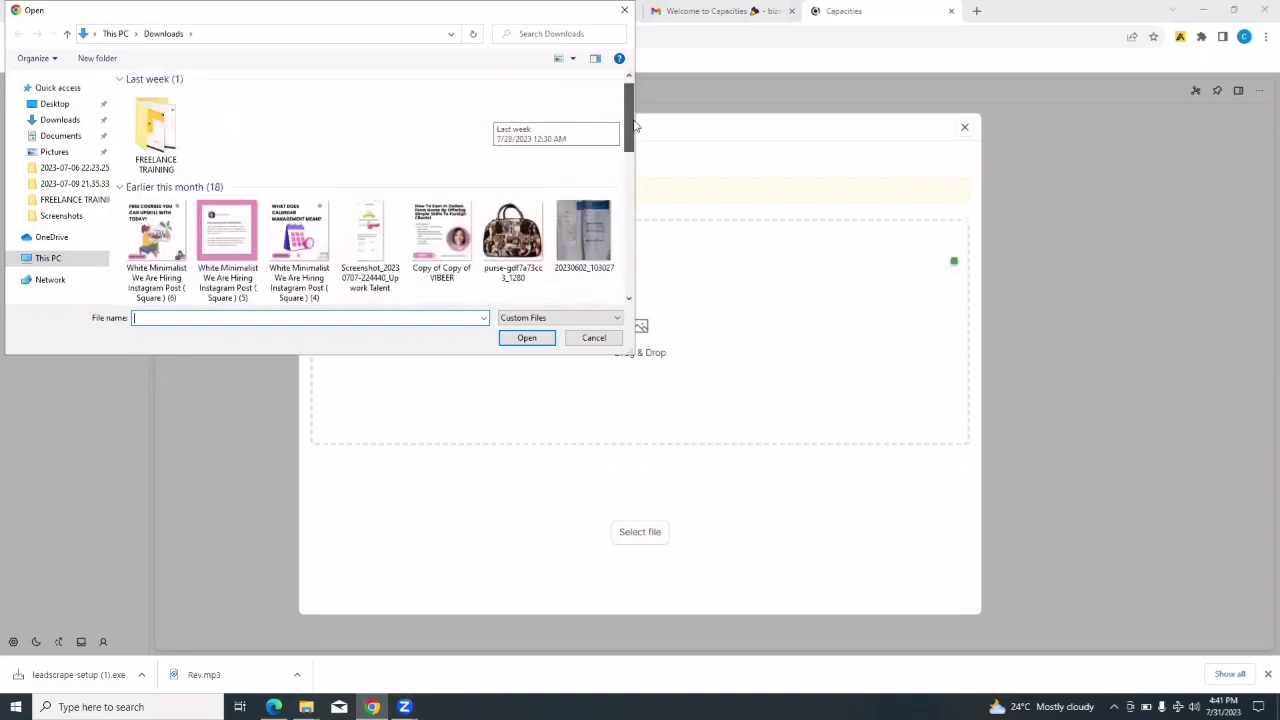
left_click(518, 246)
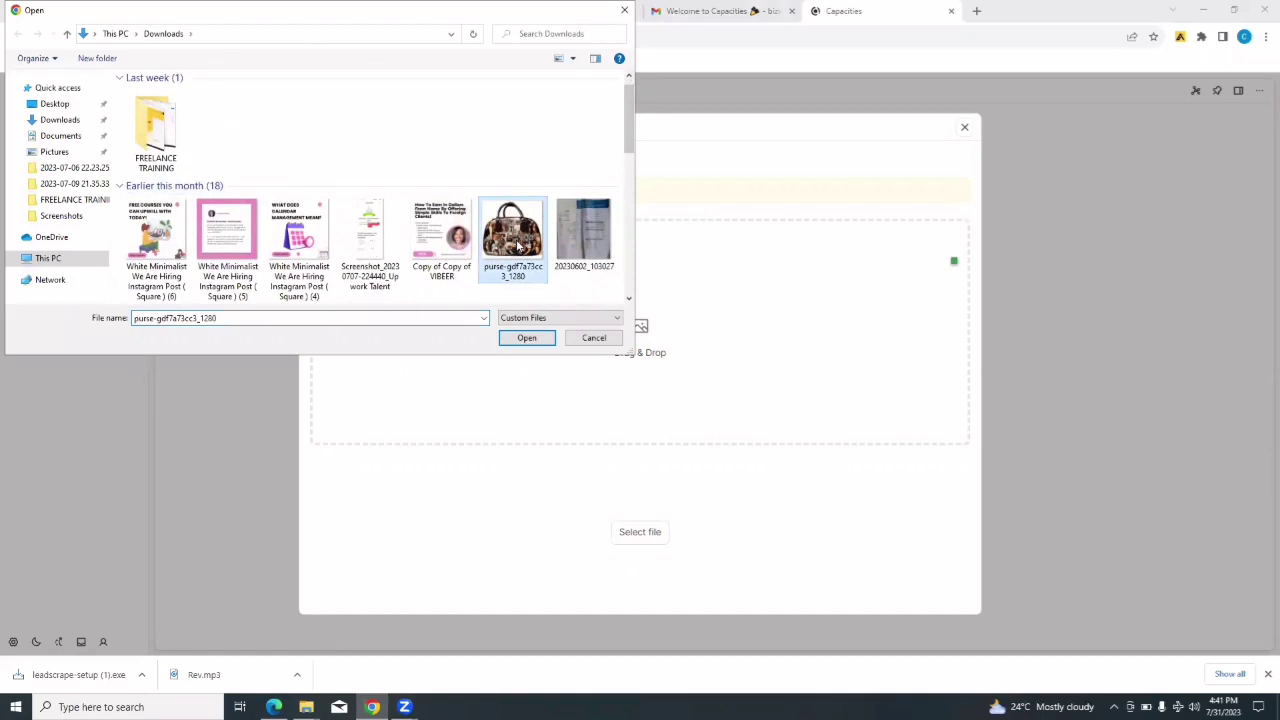
left_click(530, 339)
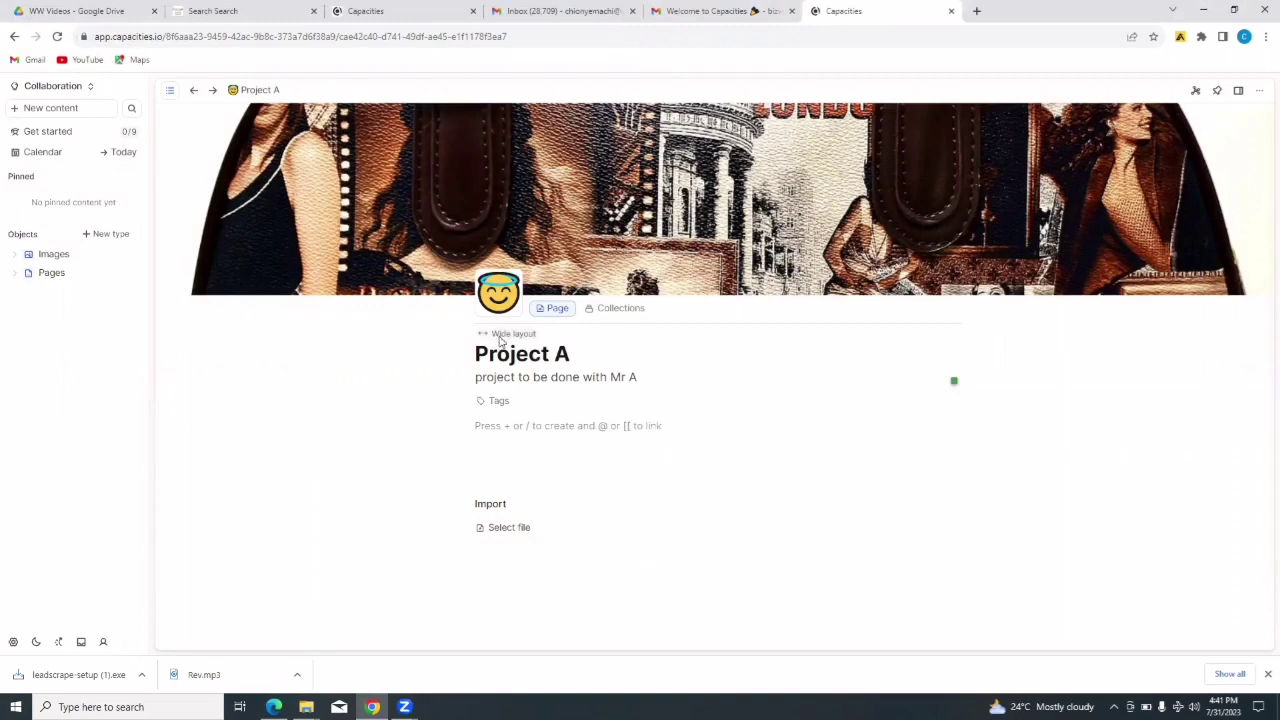
left_click(506, 334)
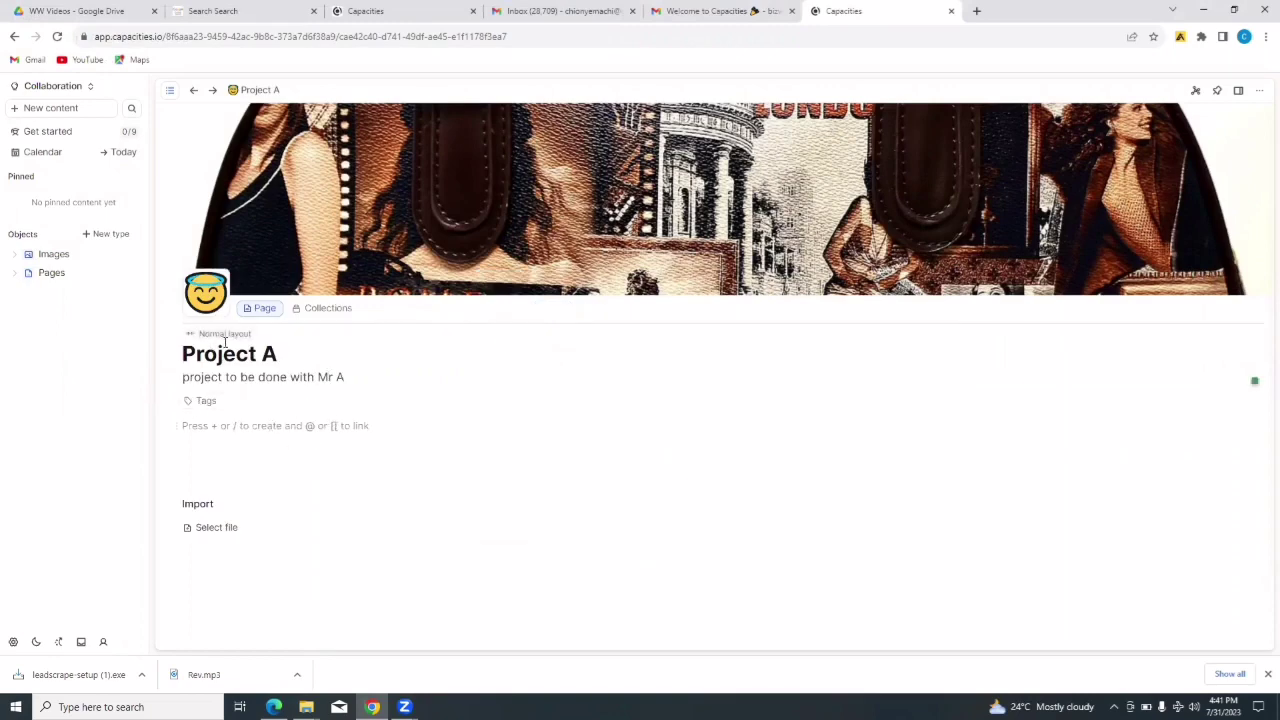
left_click(222, 334)
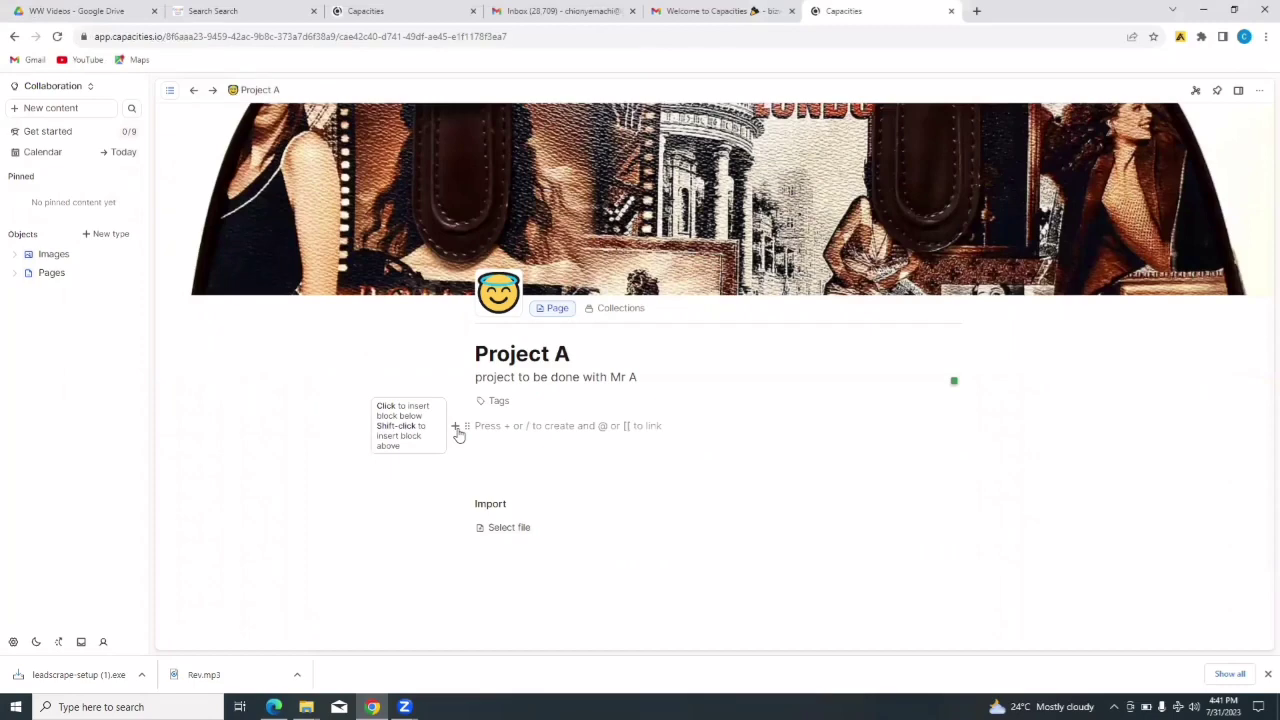
- Insert an empty block into the Project A page body and place the cursor in it
left_click(456, 428)
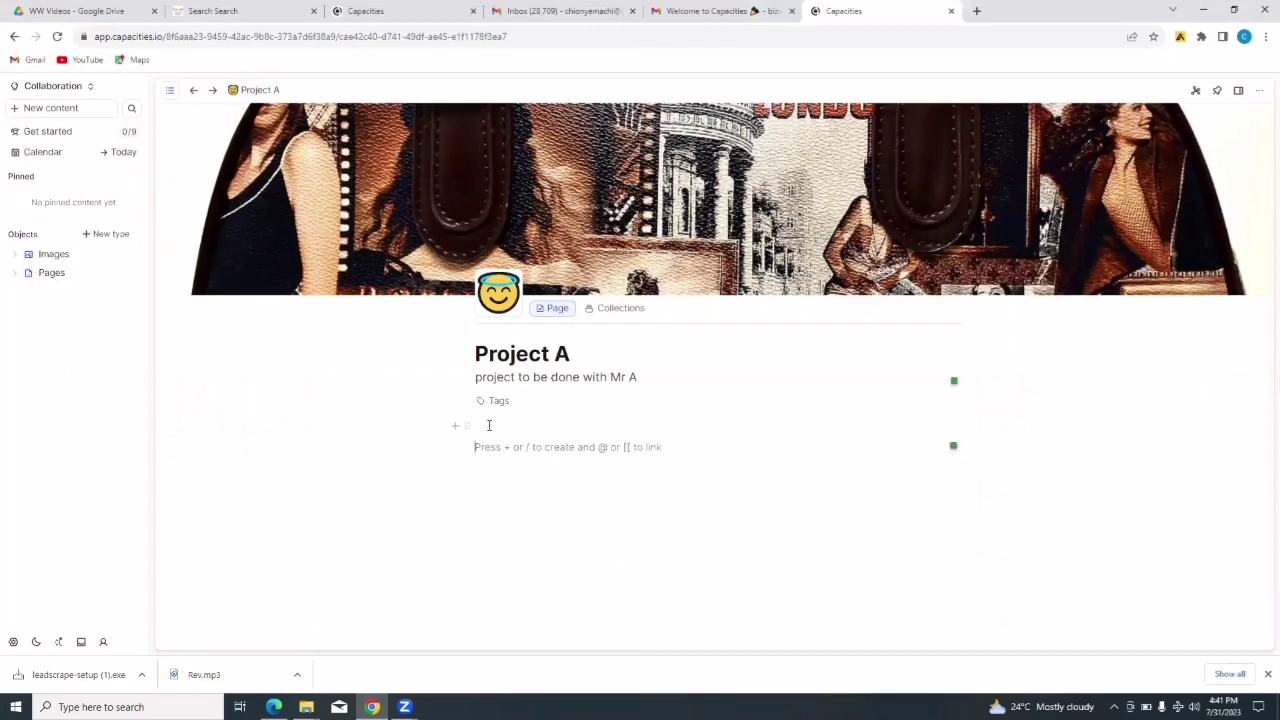
left_click(489, 425)
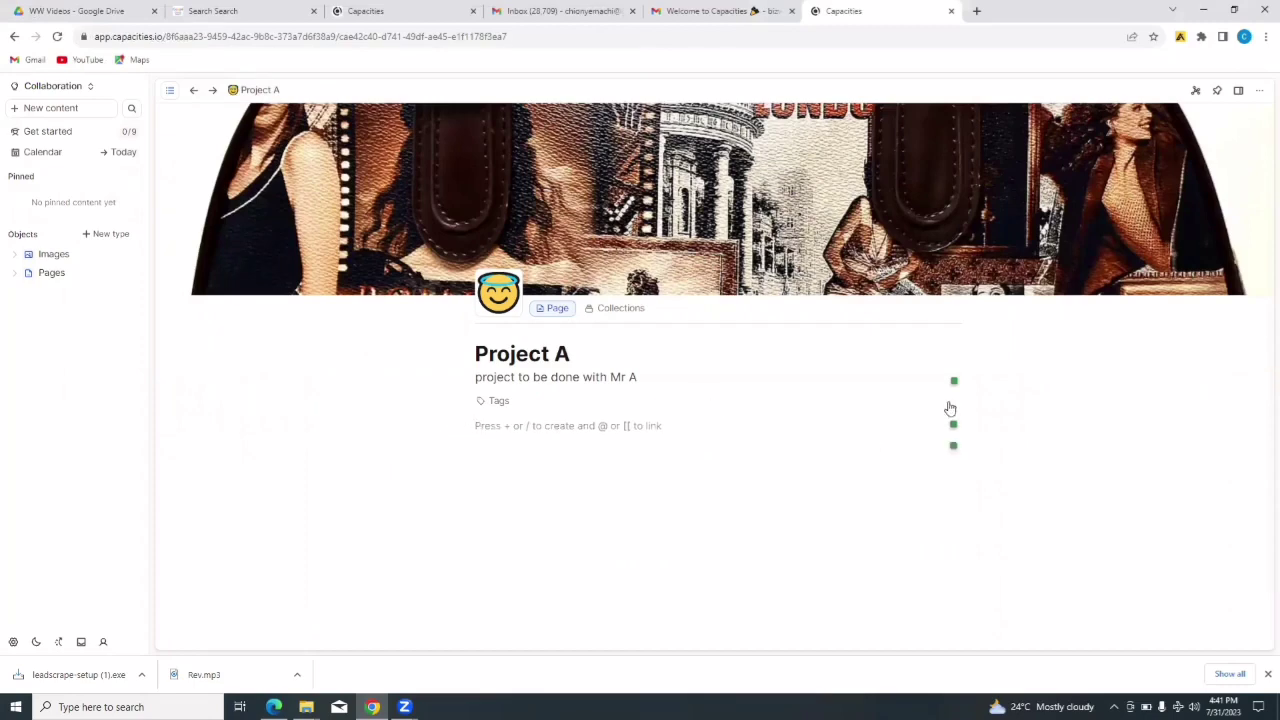